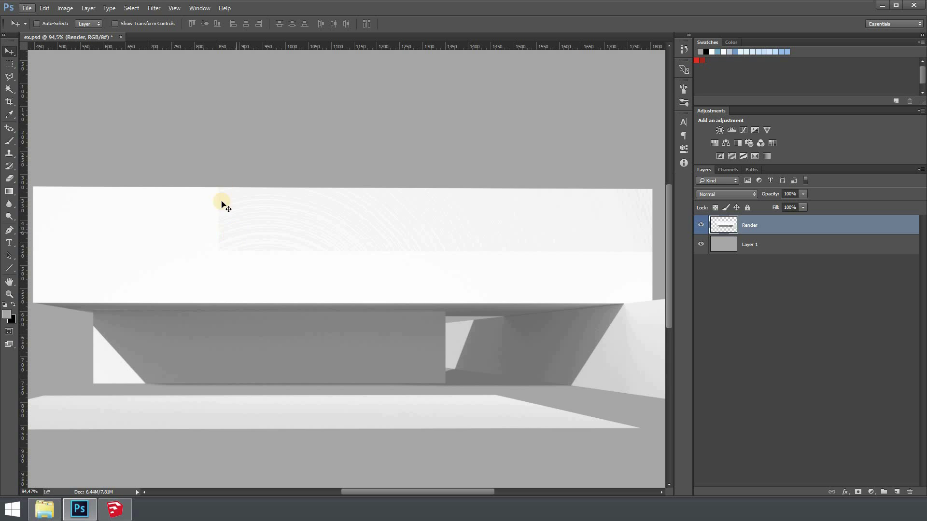
Place the Piso - Madeira - Laminado 1 texture from the Piso folder into the document and rotate it -90°
click(45, 510)
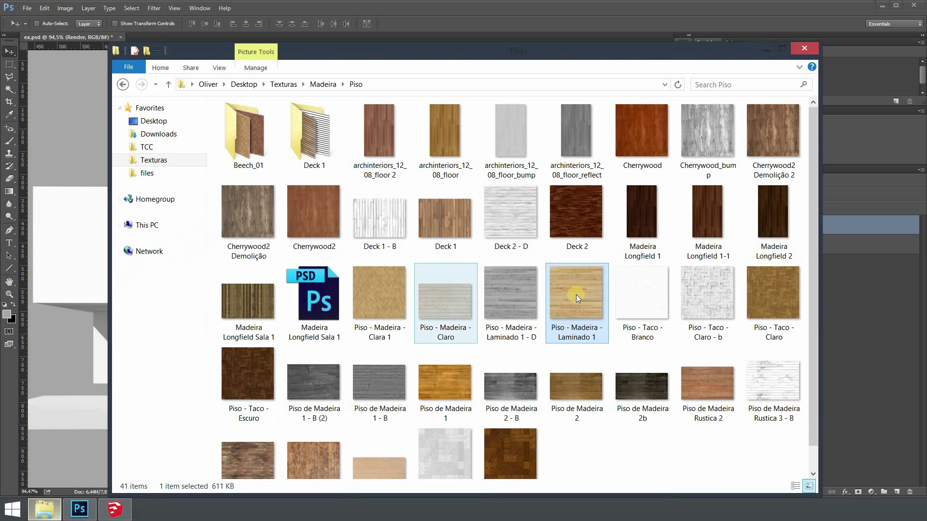
drag(574, 302, 466, 227)
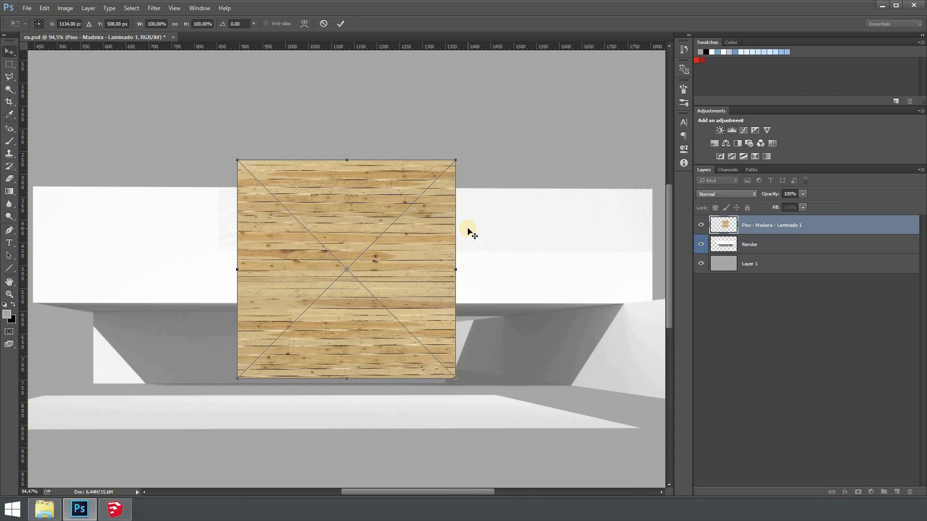
drag(476, 272, 359, 95)
double_click(374, 204)
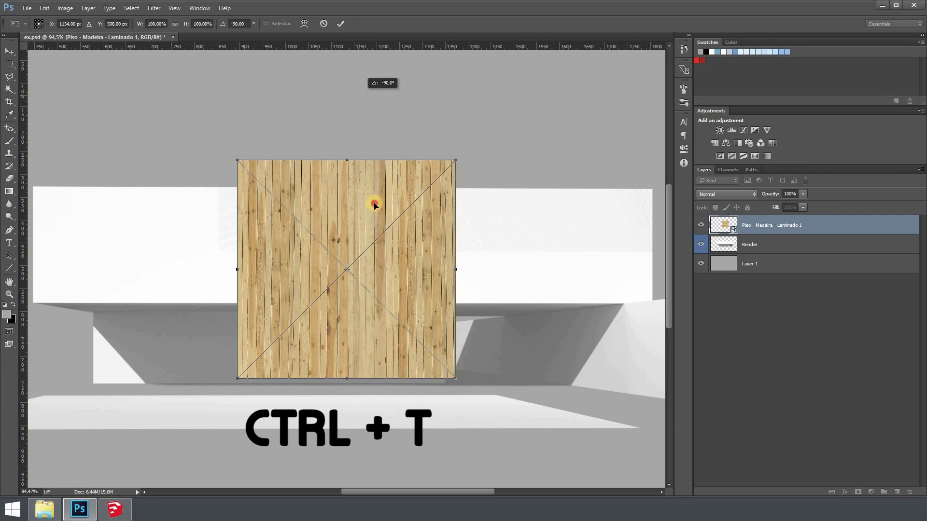
Scale the wood texture down to about 41% and position it at the start of the upper façade recess
drag(400, 223, 355, 159)
key(ctrl+t)
drag(412, 96, 348, 164)
mouse_move(290, 190)
mouse_down()
mouse_move(273, 195)
mouse_move(347, 176)
mouse_move(263, 200)
mouse_move(302, 202)
mouse_move(292, 205)
mouse_move(285, 180)
mouse_up()
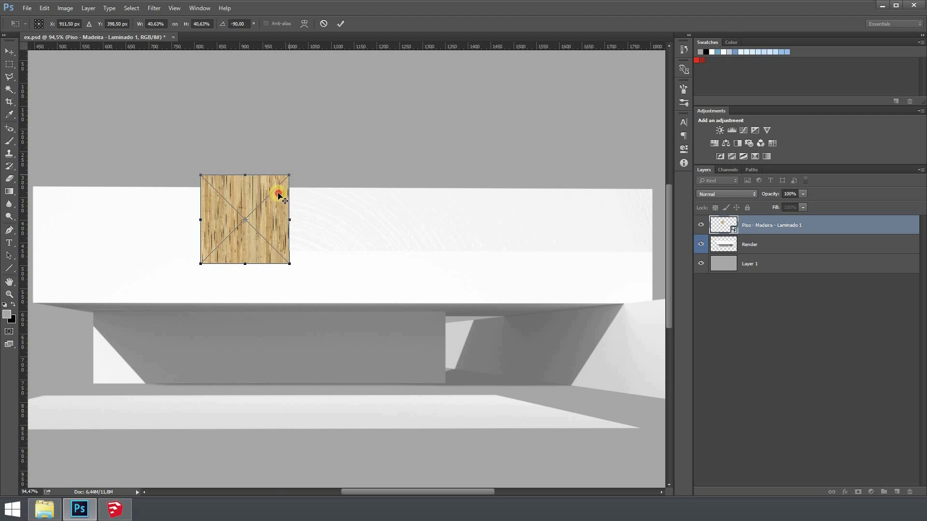
key(Return)
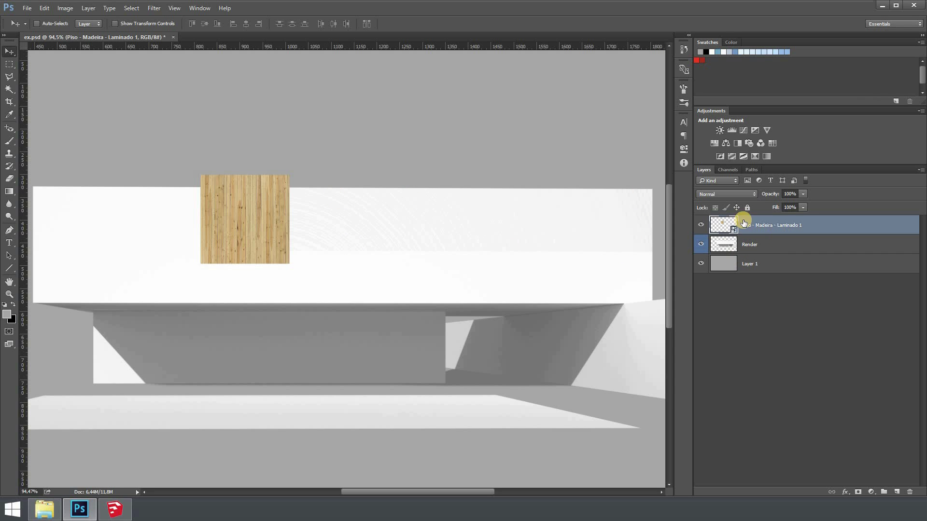
Rasterize the Piso - Madeira - Laminado 1 layer and duplicate its texture side by side to span the whole upper façade recess
right_click(767, 230)
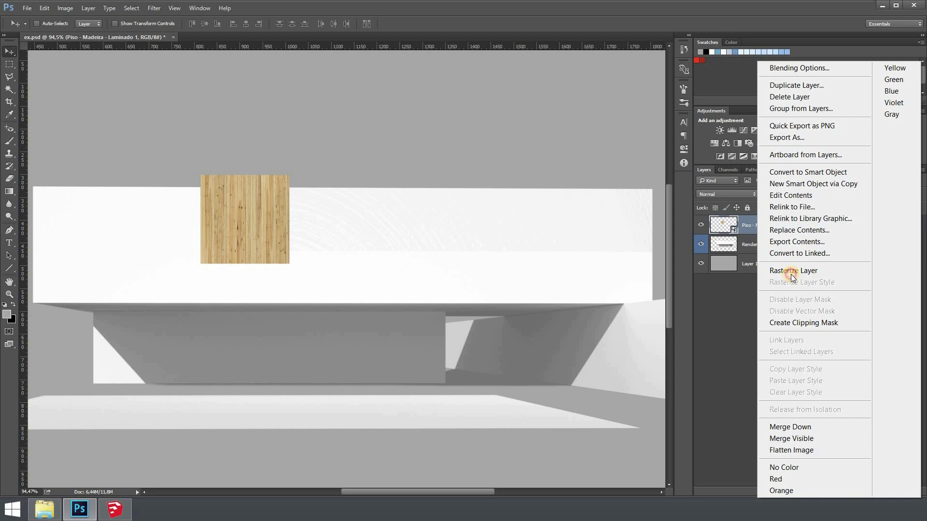
click(788, 271)
key(ctrl+a)
drag(250, 224, 418, 214)
drag(418, 214, 744, 222)
key(ctrl+d)
drag(563, 220, 515, 220)
ctrl+click(719, 223)
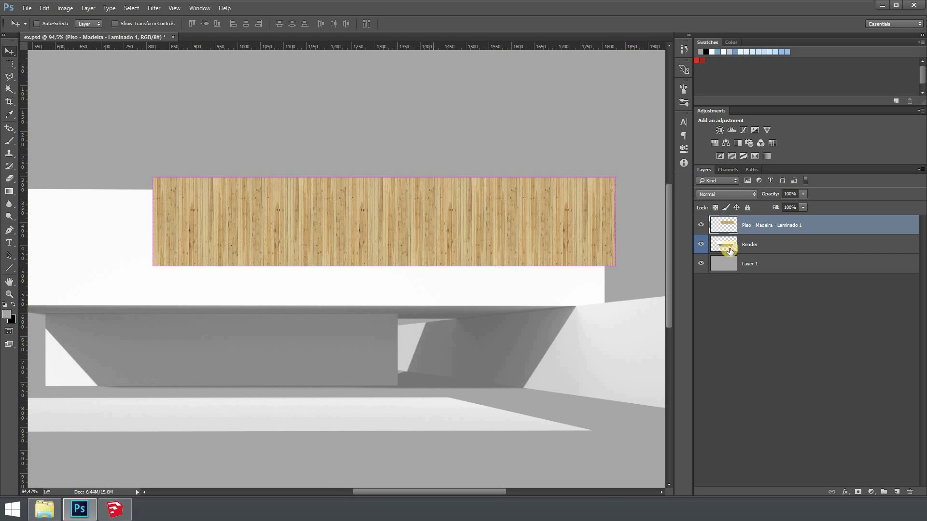
key(ctrl+d)
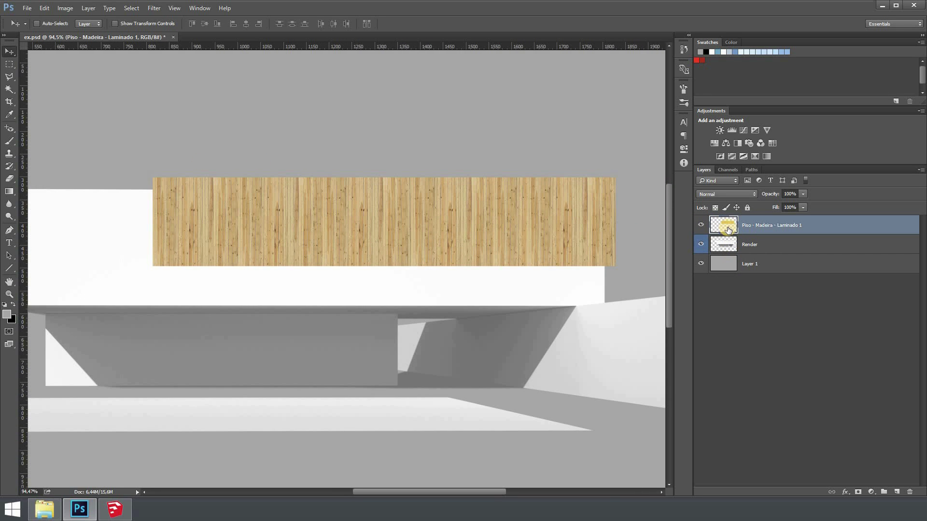
Add a layer mask to the wood texture layer and lower the layer's opacity to 52%
click(857, 492)
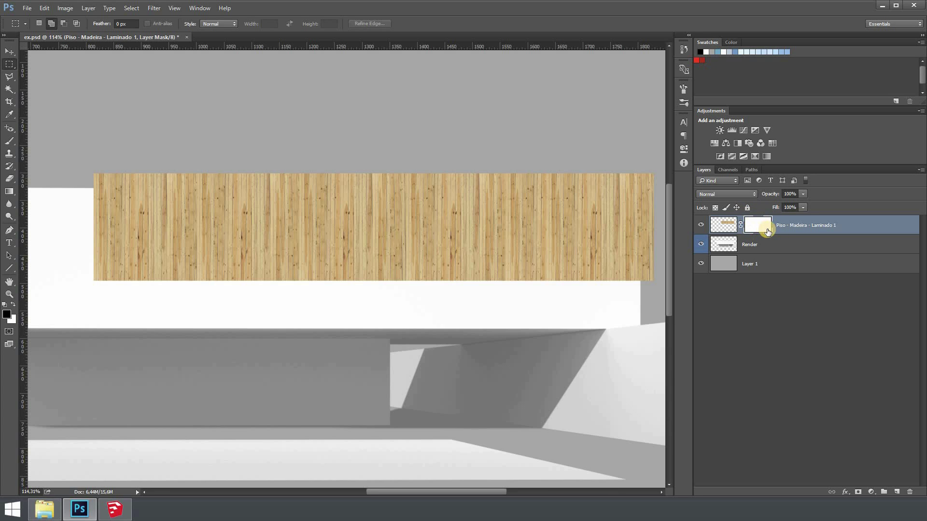
key(v)
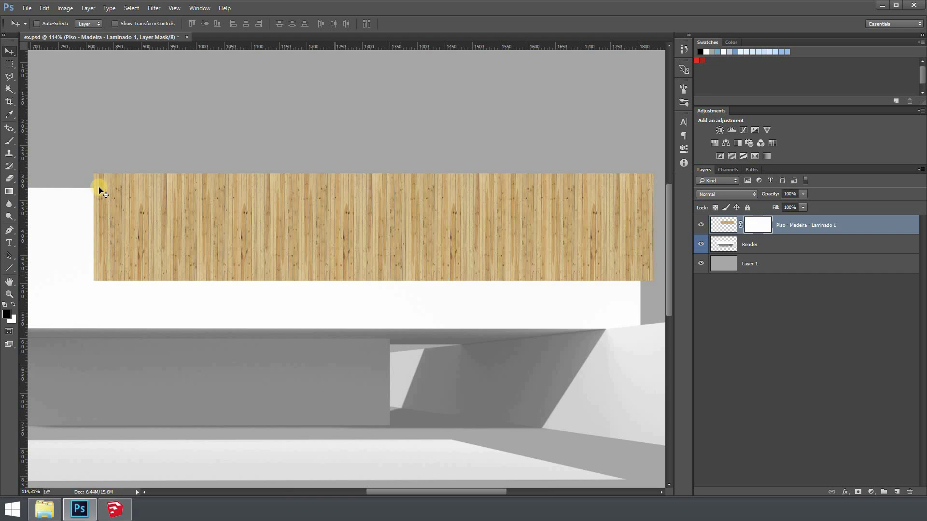
click(10, 77)
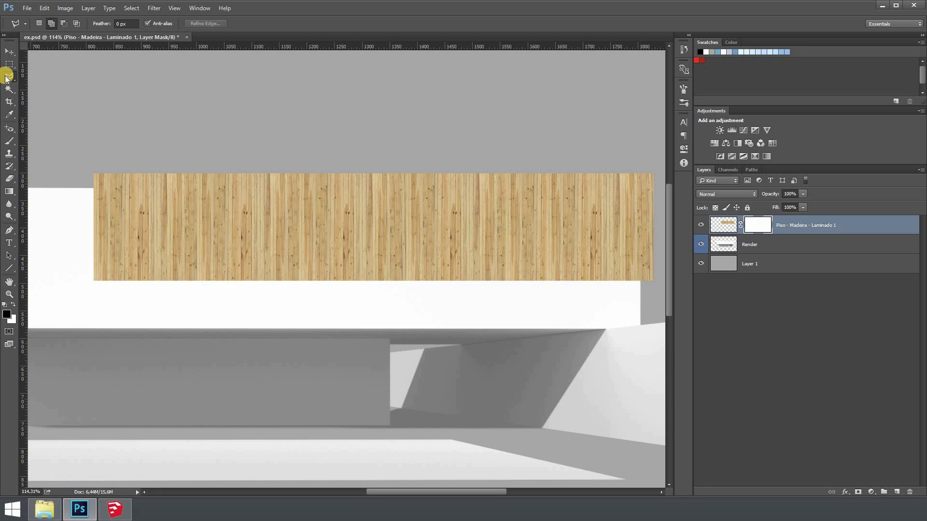
click(804, 194)
drag(783, 204, 780, 206)
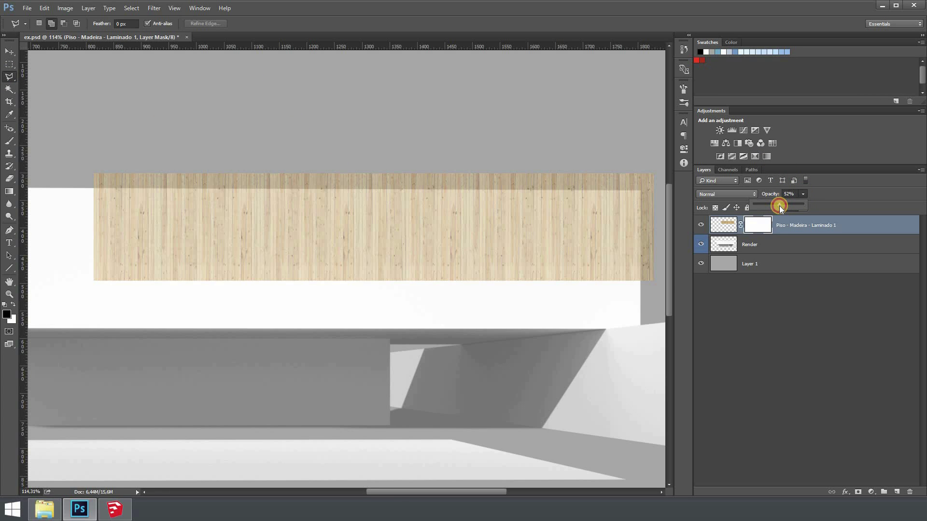
Outline the excess wood texture above, below and beyond the upper façade recess with a Polygonal Lasso selection
click(95, 187)
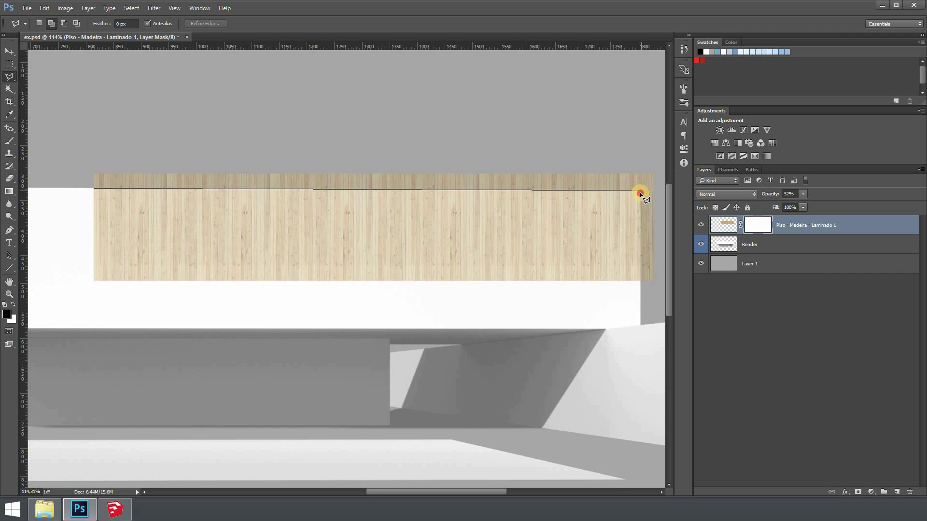
click(639, 191)
click(638, 266)
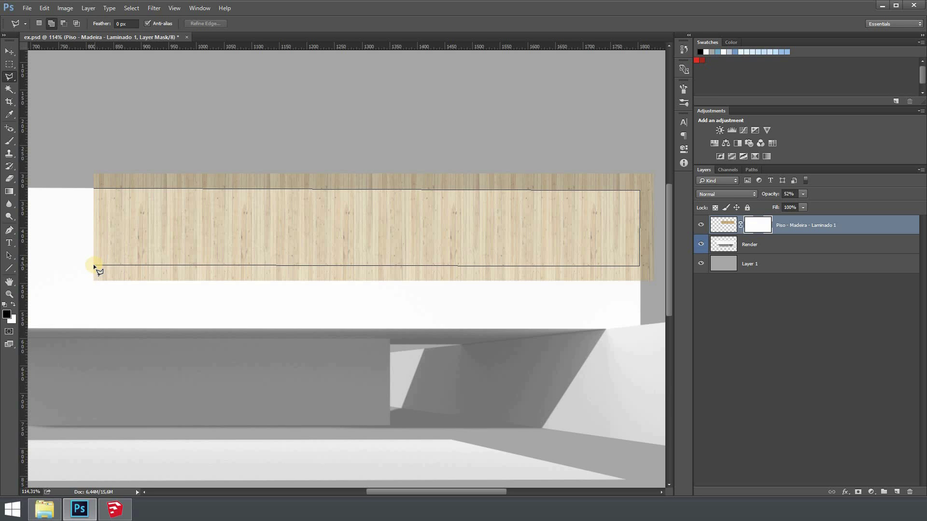
click(94, 265)
click(73, 281)
click(77, 306)
click(278, 337)
click(502, 336)
click(252, 142)
double_click(58, 169)
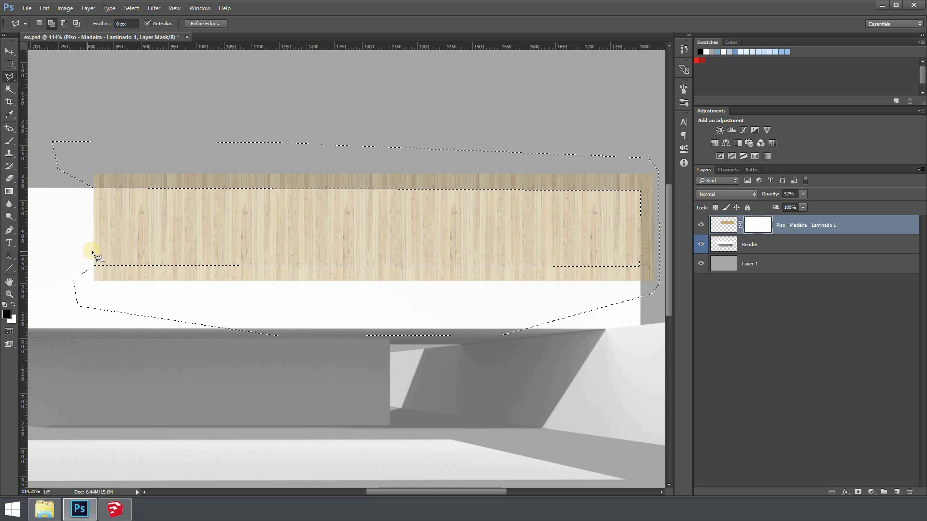
Fill the selected excess with black on the wood layer's mask, deselect, and restore the layer's opacity to 100%
key(alt+BackSpace)
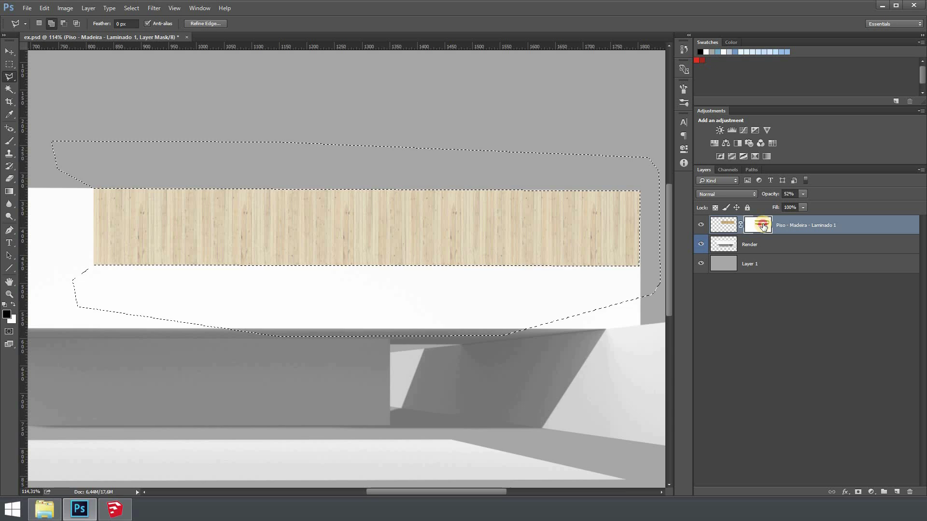
key(ctrl+d)
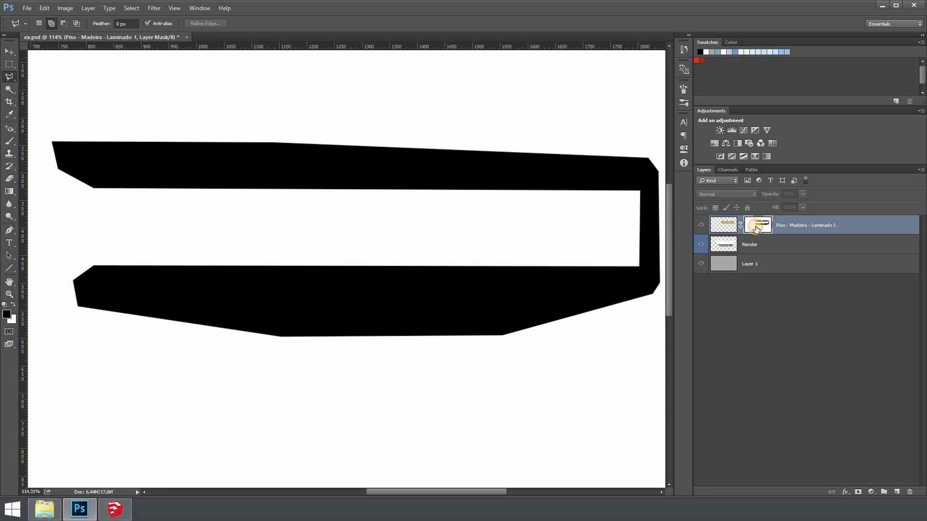
click(728, 230)
click(728, 226)
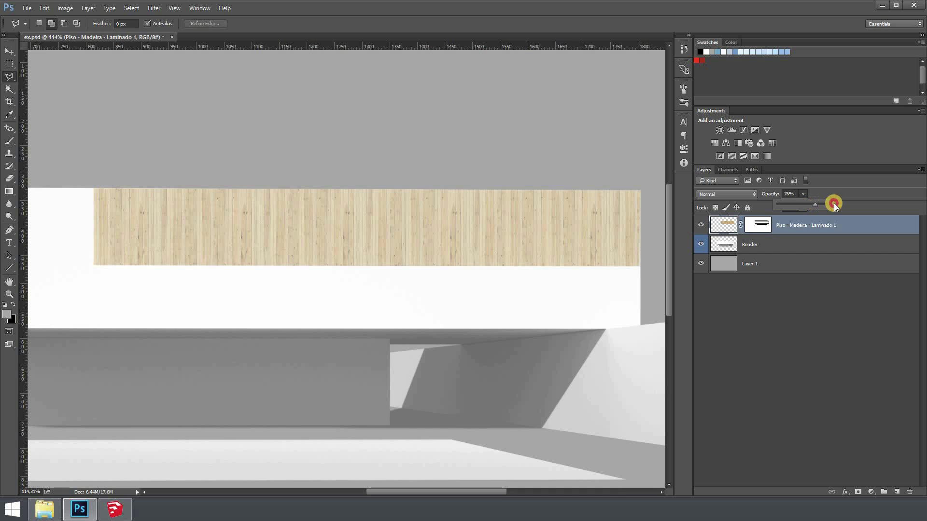
click(10, 51)
scroll(480, 242, down, 5)
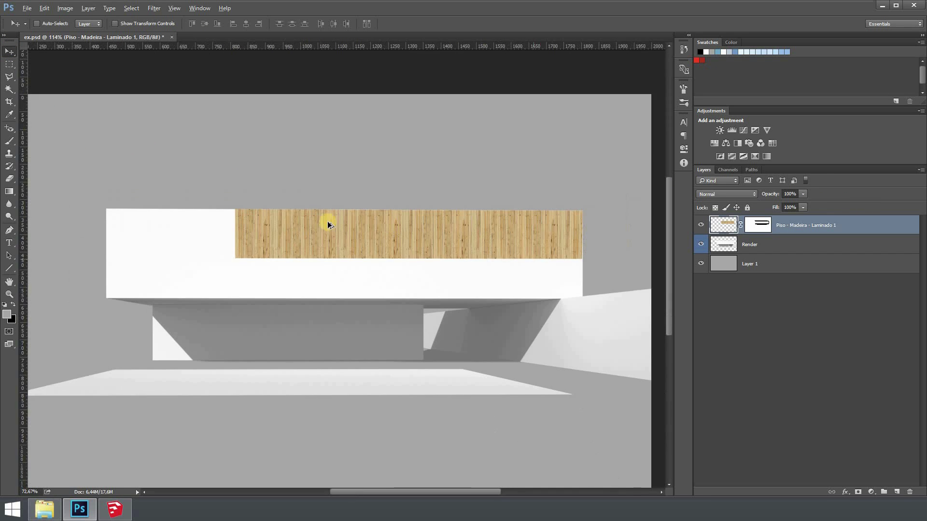
scroll(335, 281, up, 1)
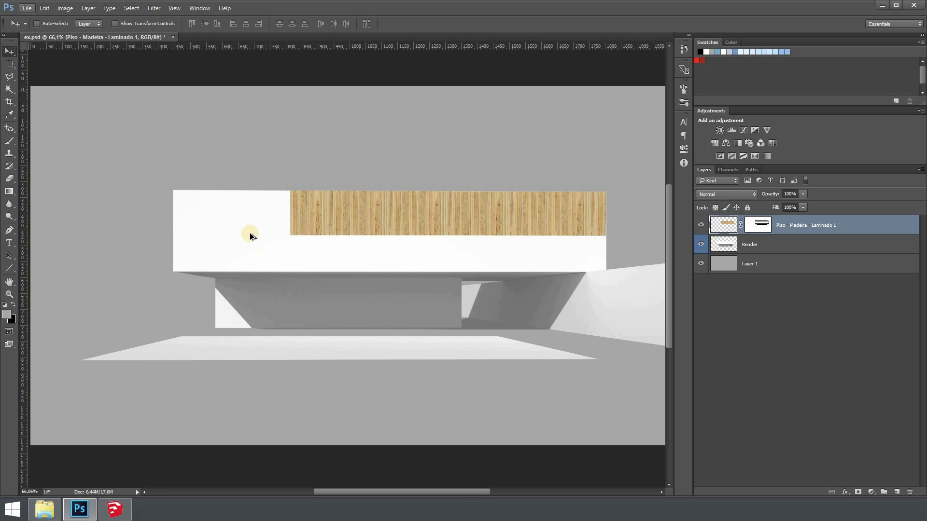
Place the Parede Pedra 7 texture from the Pedra folder and scale it down over the left end of the lower wall
key(alt+Tab)
key(alt+Tab)
key(alt+Tab)
scroll(299, 284, up, 3)
scroll(280, 284, down, 1)
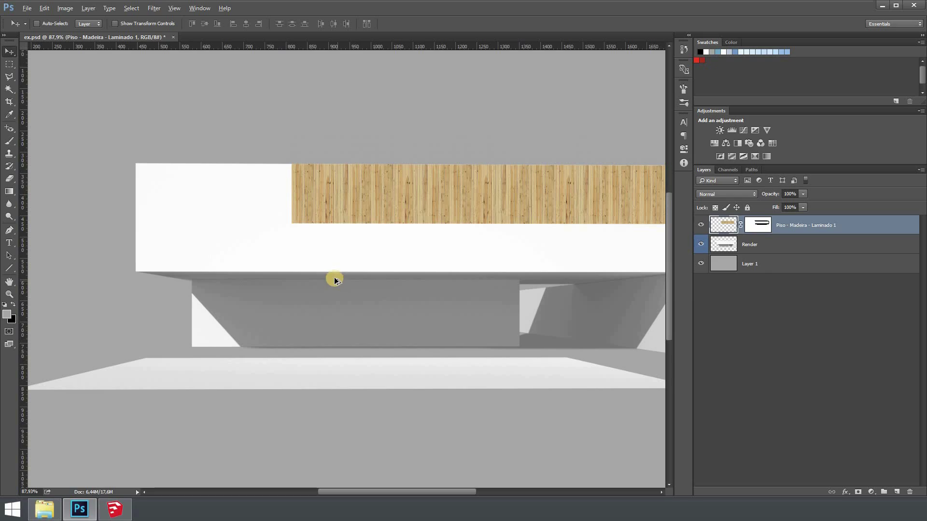
key(alt+Tab)
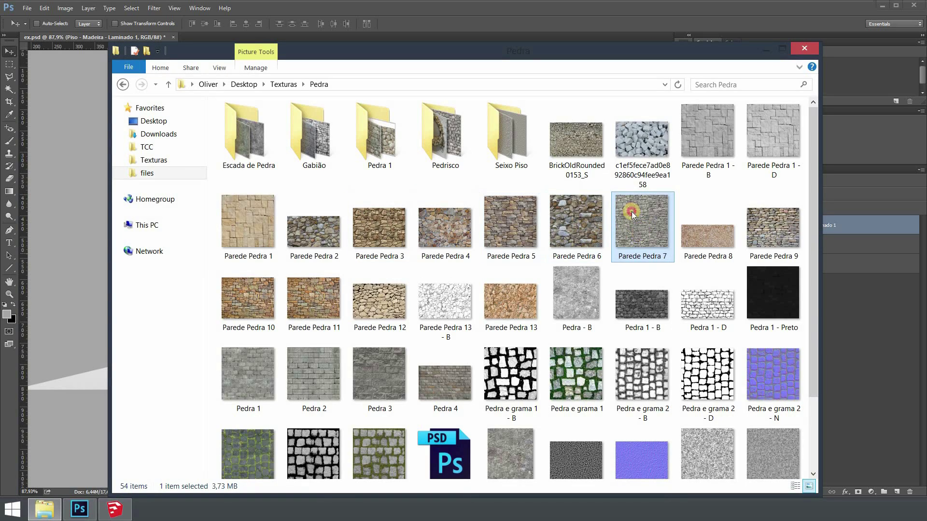
drag(631, 212, 408, 263)
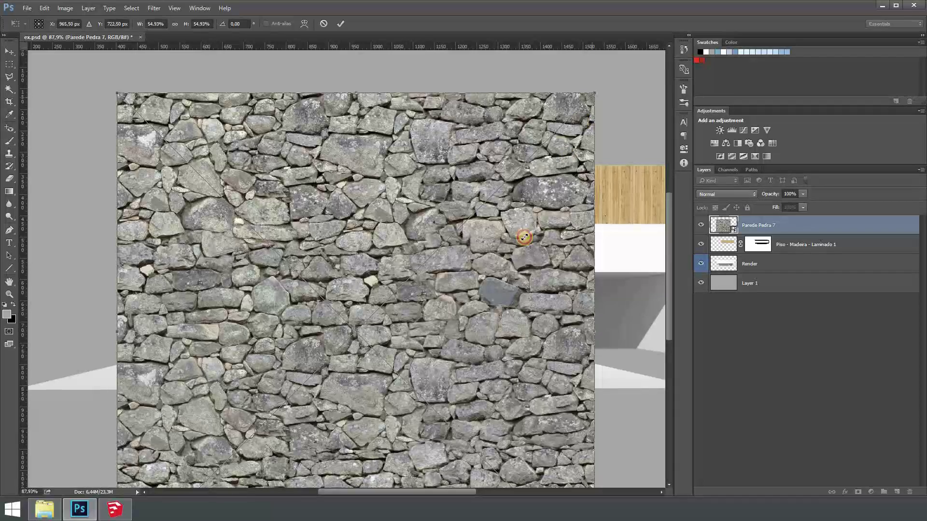
drag(524, 237, 248, 298)
key(Return)
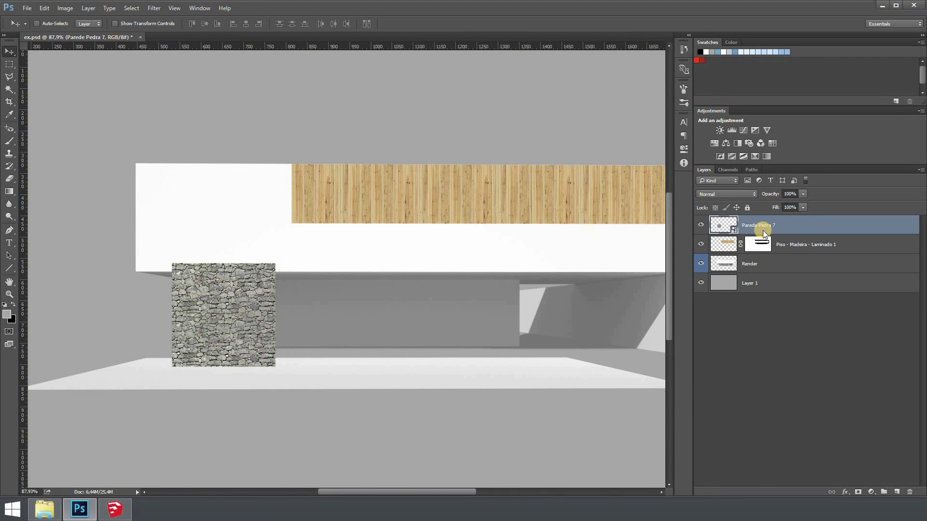
Rasterize the Parede Pedra 7 layer and duplicate its texture side by side to cover the entire lower wall
right_click(762, 230)
click(773, 270)
key(ctrl+a)
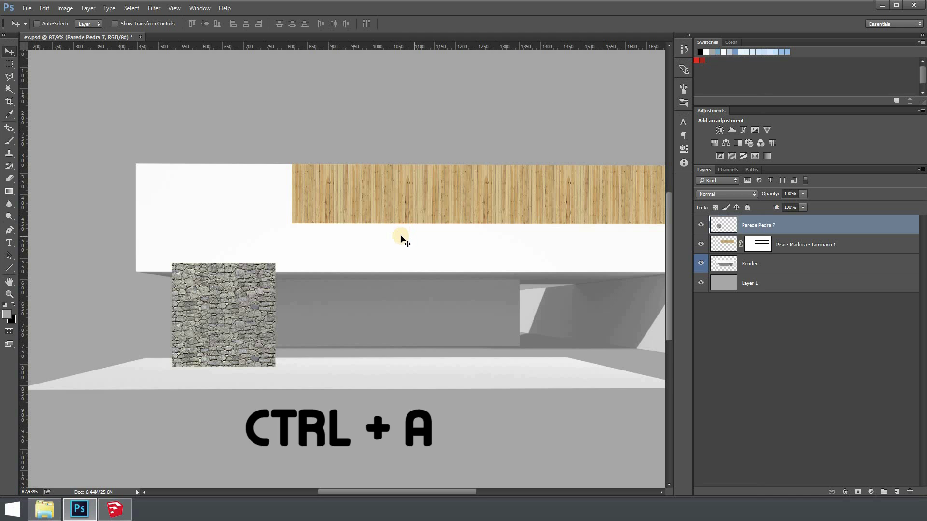
key(ctrl+a)
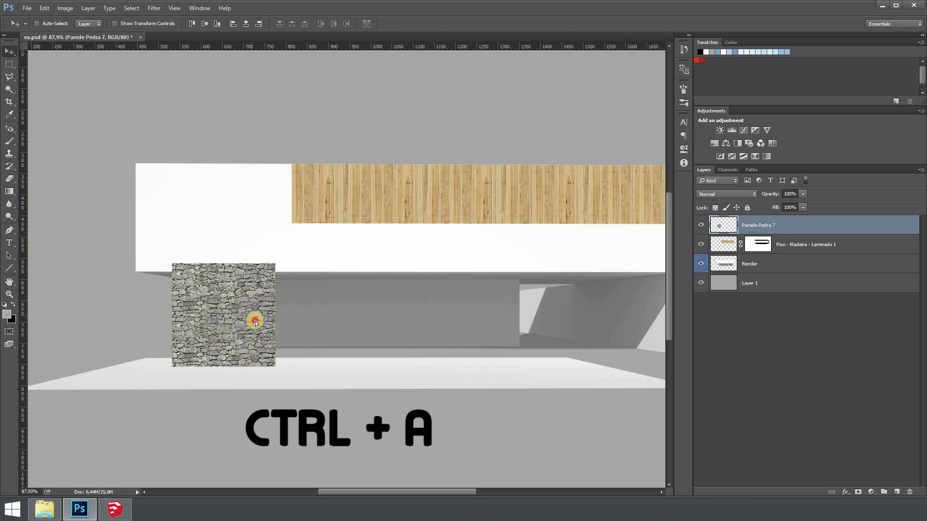
drag(255, 323, 527, 307)
key(ctrl+d)
Add a layer mask to the Parede Pedra 7 layer and make the mask entirely black
click(724, 225)
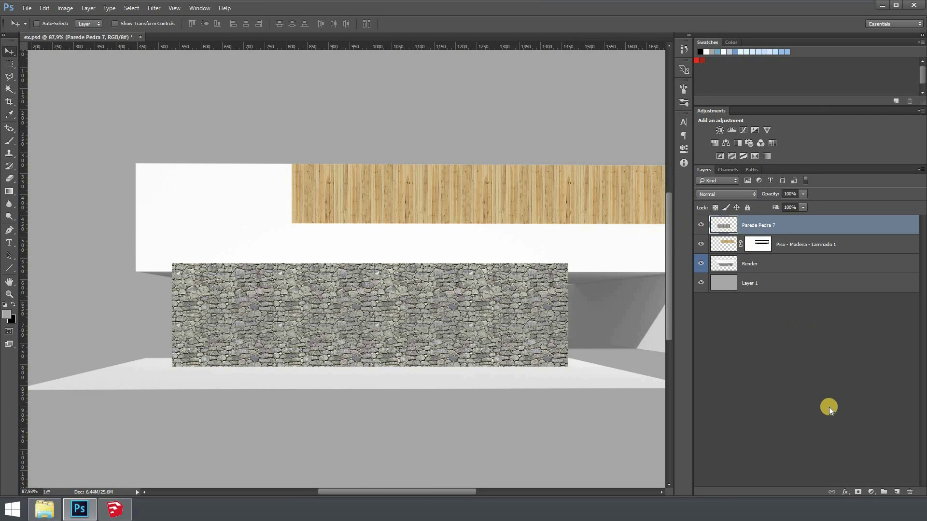
alt+click(860, 494)
click(761, 234)
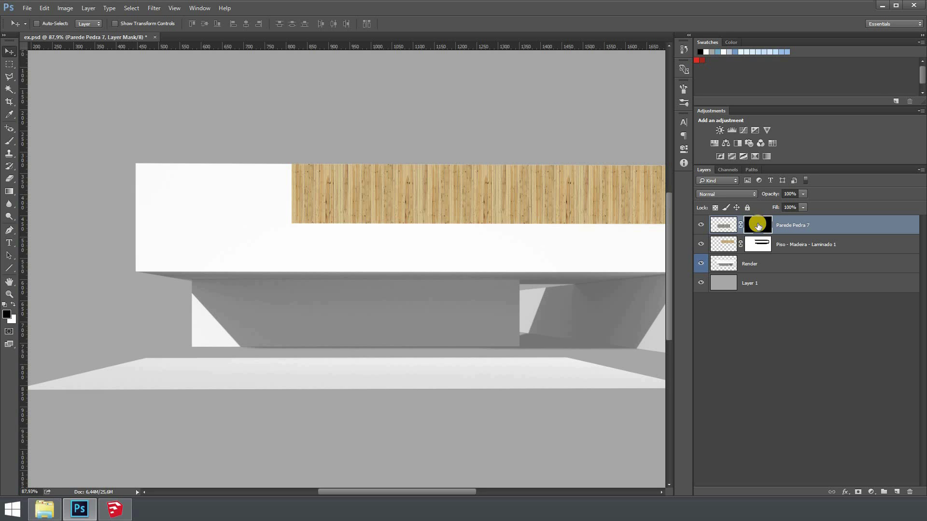
Outline the lower wall's front face corner to corner with a Polygonal Lasso selection
click(10, 76)
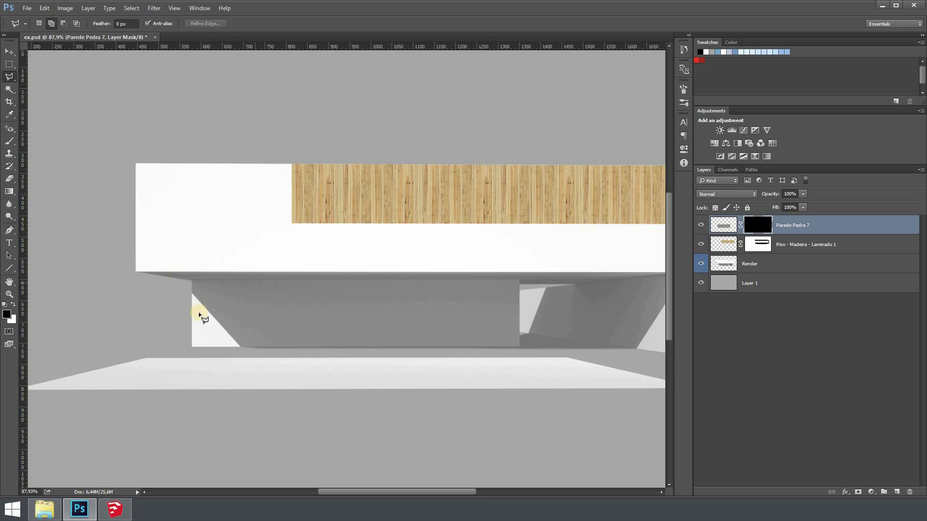
click(192, 281)
click(192, 346)
click(520, 346)
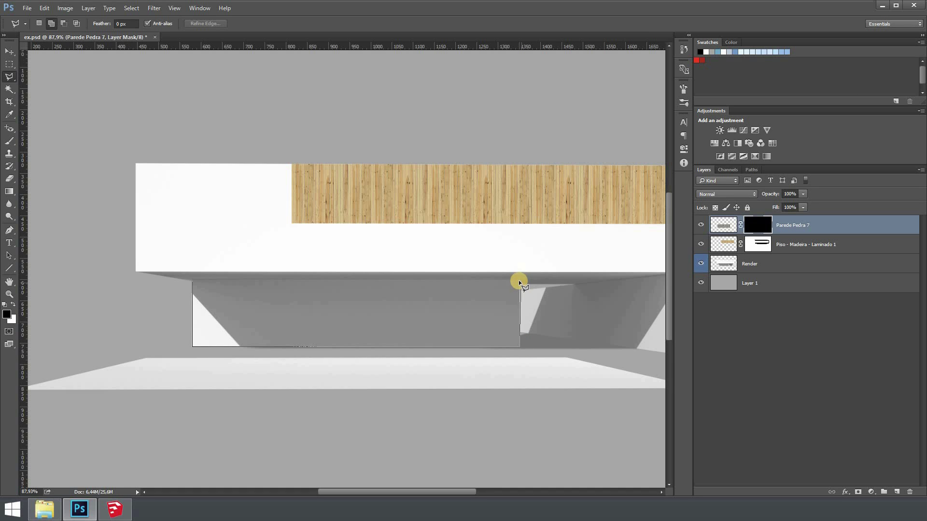
click(192, 280)
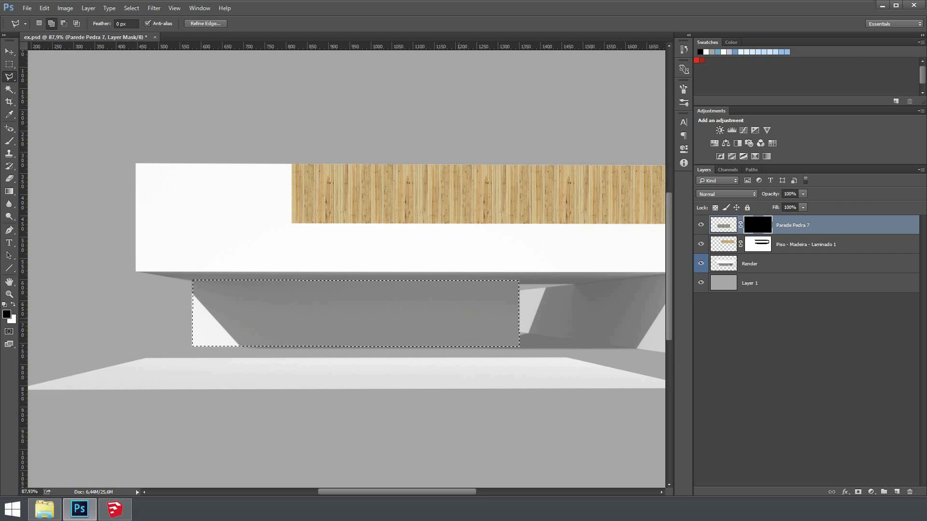
Fill the selected wall area with white on the Parede Pedra 7 mask and deselect
click(9, 51)
click(5, 305)
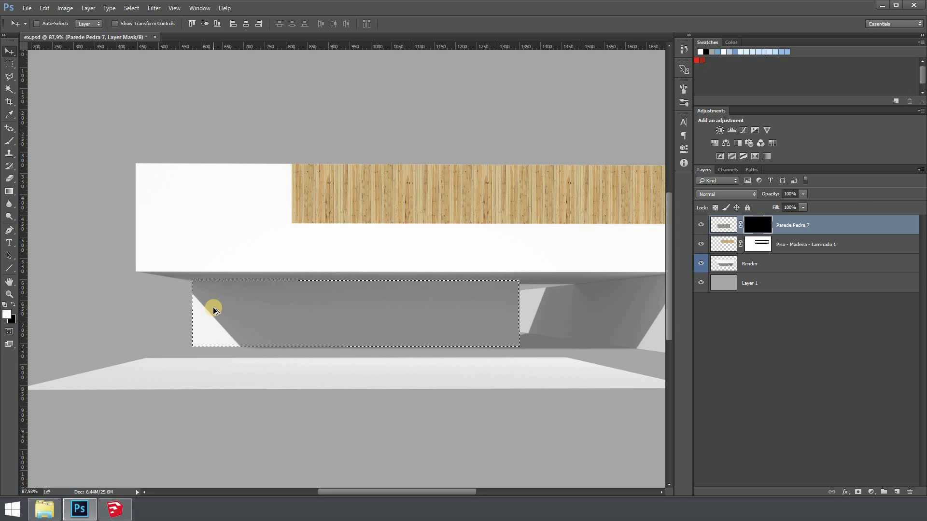
key(alt+BackSpace)
key(ctrl+d)
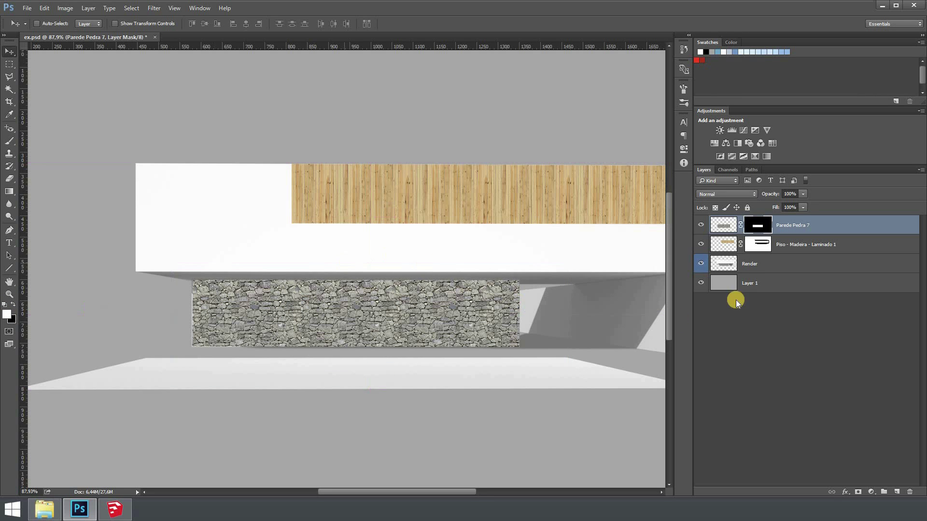
Toggle the Parede Pedra 7 layer's visibility to compare the lower wall with and without the stone texture
click(700, 229)
click(703, 227)
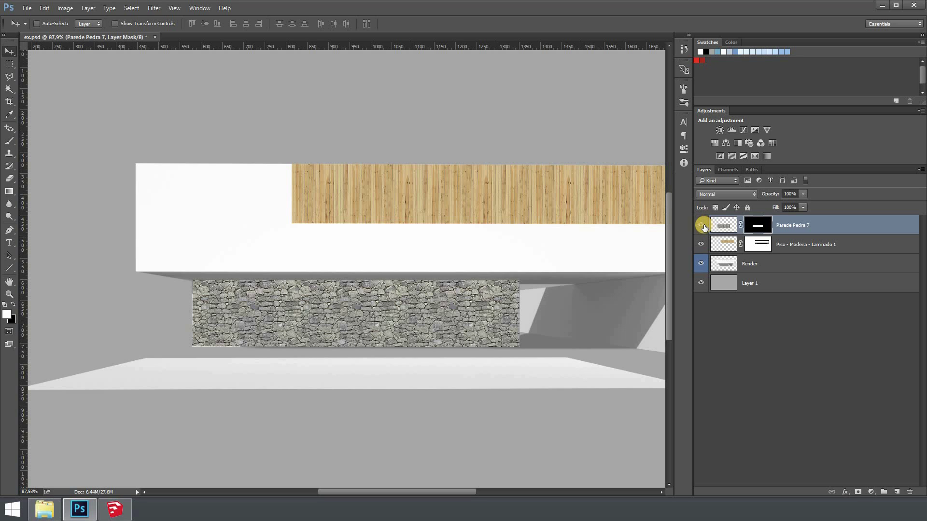
click(703, 227)
click(703, 226)
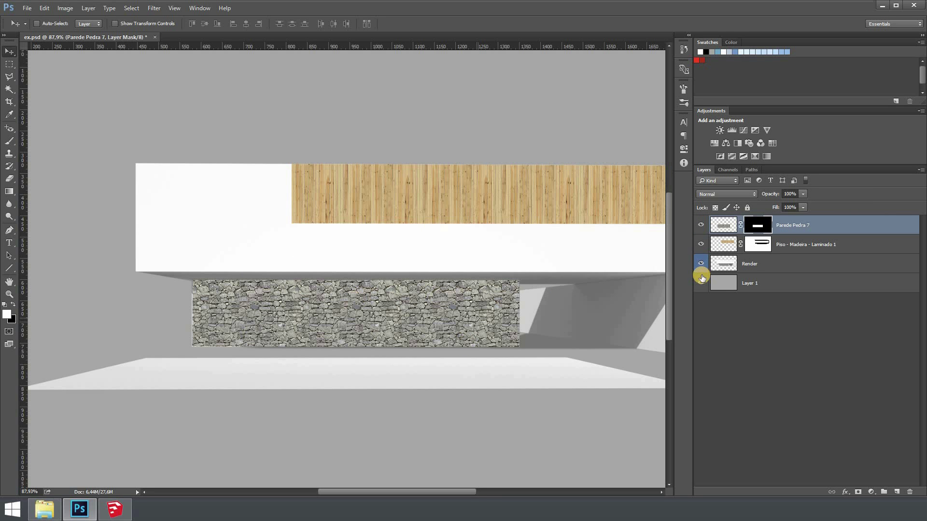
Outline the stone wall's front face more precisely, corner to corner, with a Polygonal Lasso selection
scroll(179, 343, up, 7)
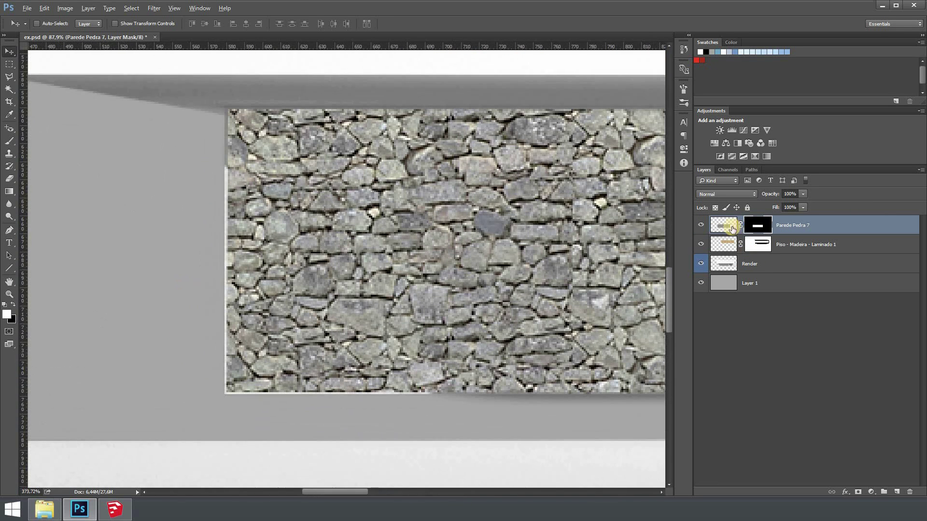
click(720, 229)
key(l)
click(225, 107)
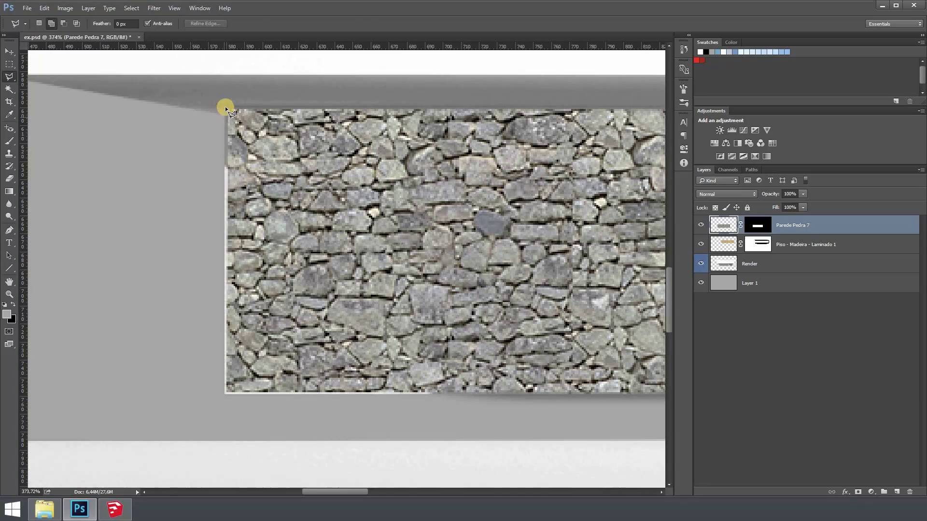
click(248, 393)
click(224, 393)
click(431, 339)
drag(469, 268, 508, 460)
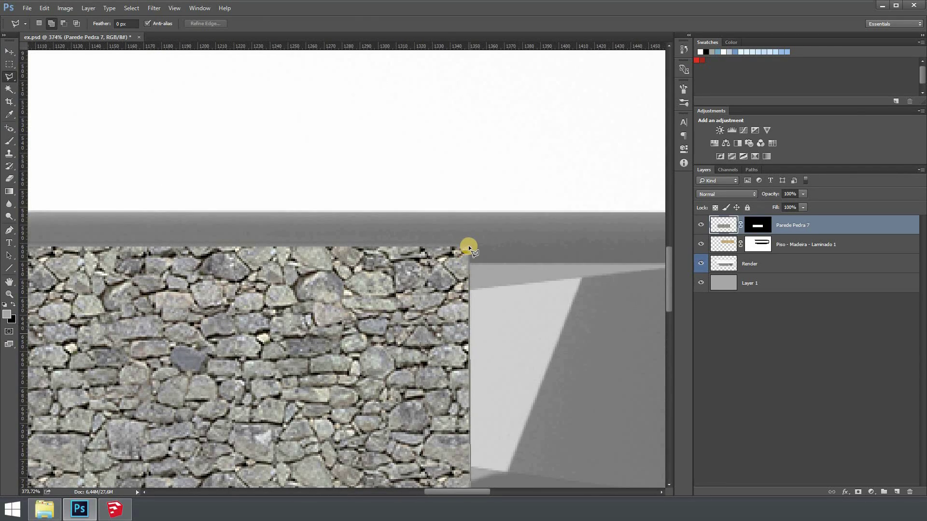
click(469, 246)
drag(284, 258, 620, 252)
scroll(227, 251, left, 15)
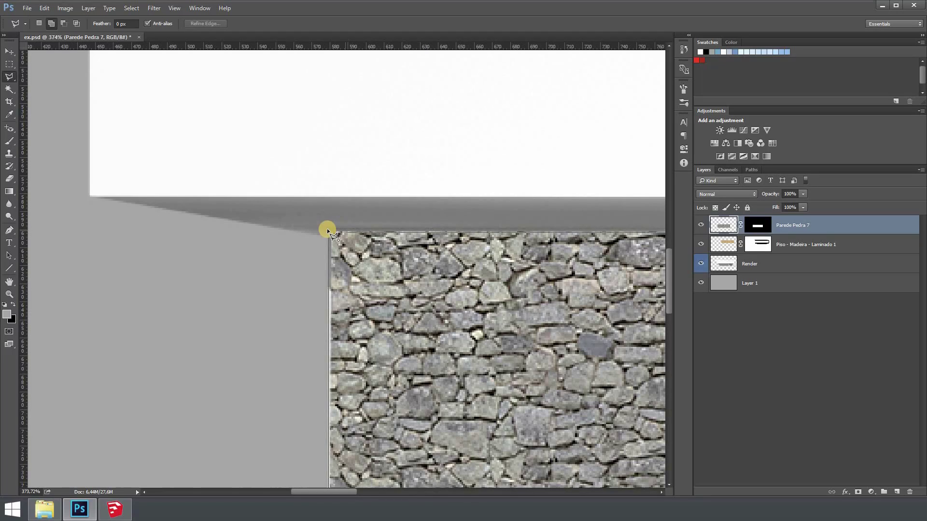
click(328, 229)
double_click(378, 269)
Fill the outlined wall area with white on the Parede Pedra 7 layer mask and deselect
key(ctrl+0)
click(762, 225)
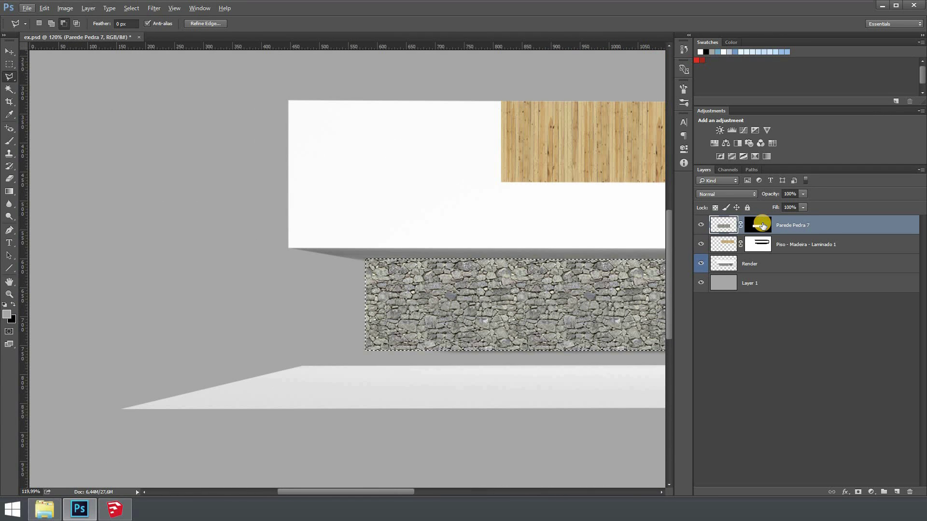
key(alt+BackSpace)
key(ctrl+d)
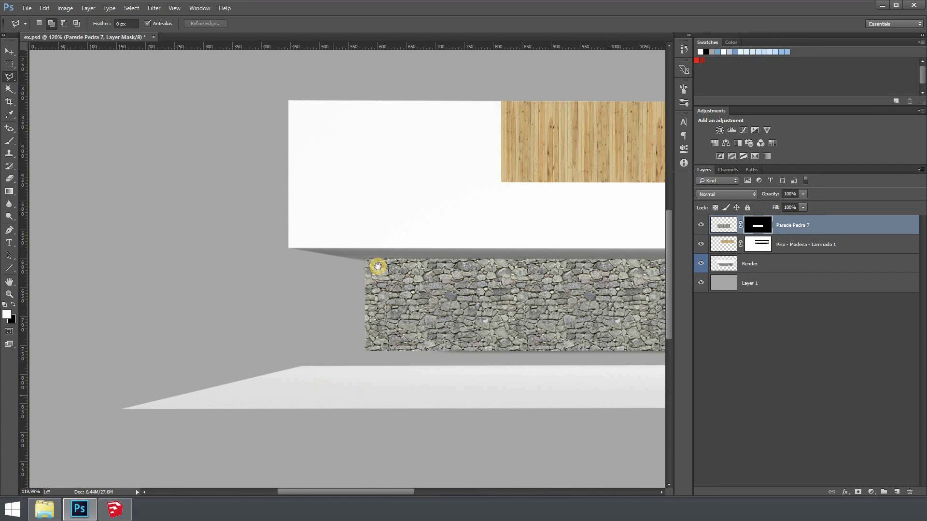
drag(301, 277, 294, 276)
scroll(390, 264, down, 2)
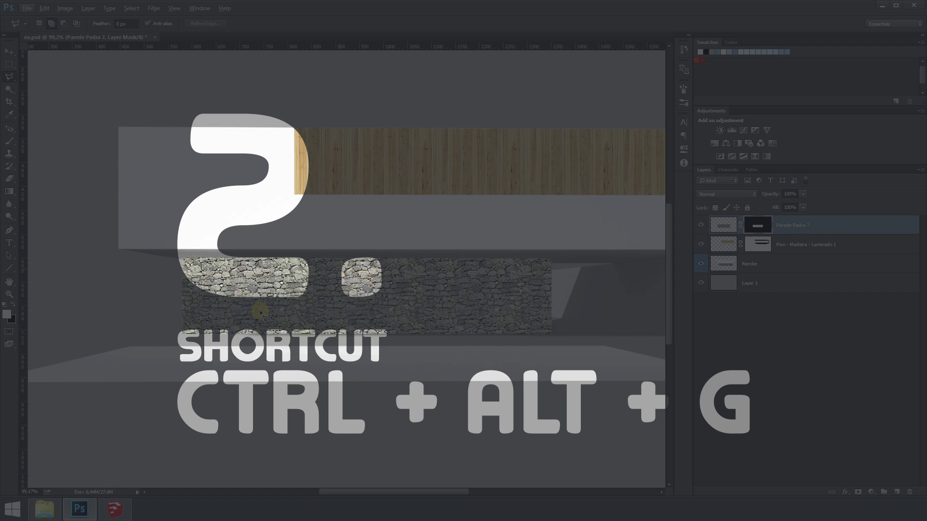
Hide and restore the Parede Pedra 7 layer to examine the shadow cast on the wall beneath the stone
scroll(213, 311, up, 2)
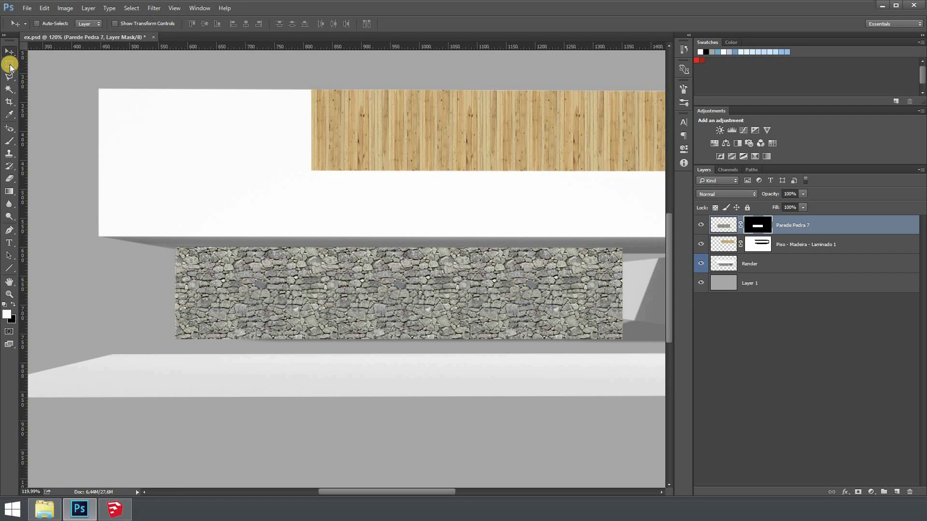
click(11, 52)
key(l)
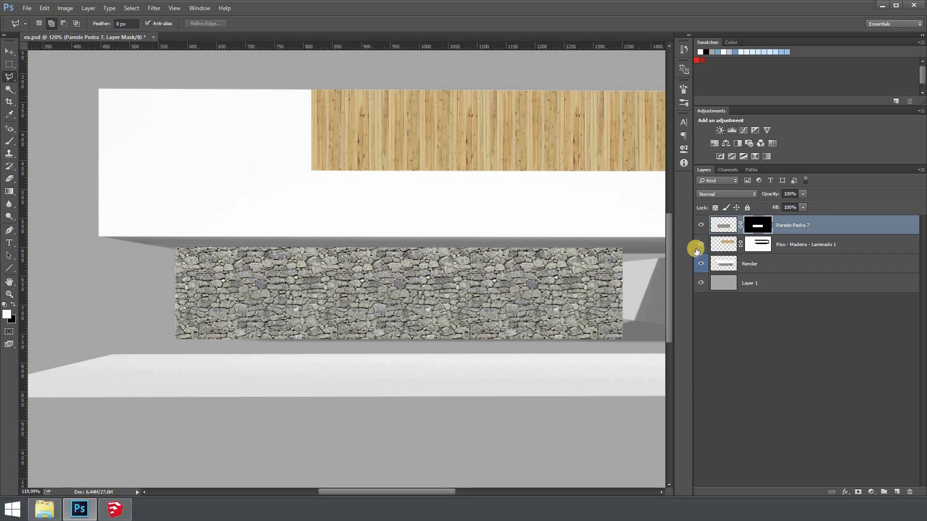
click(701, 225)
scroll(348, 305, down, 3)
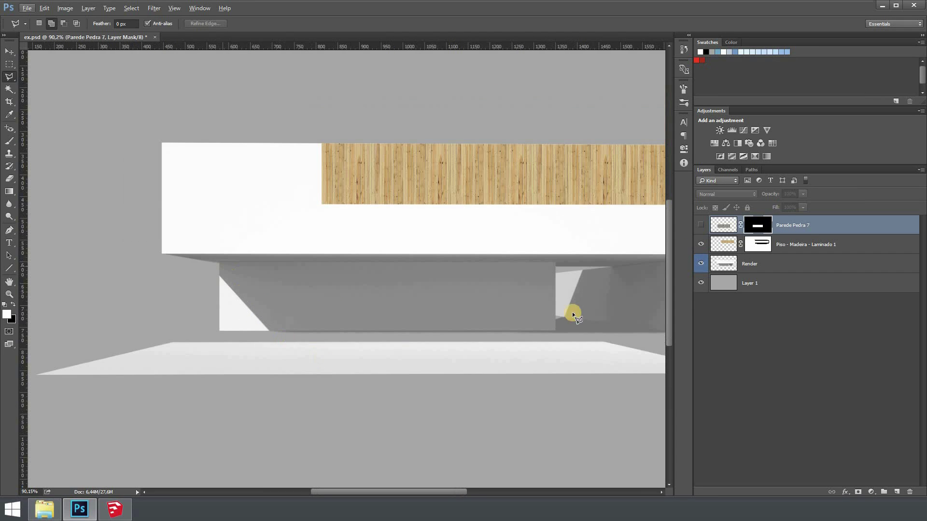
click(702, 227)
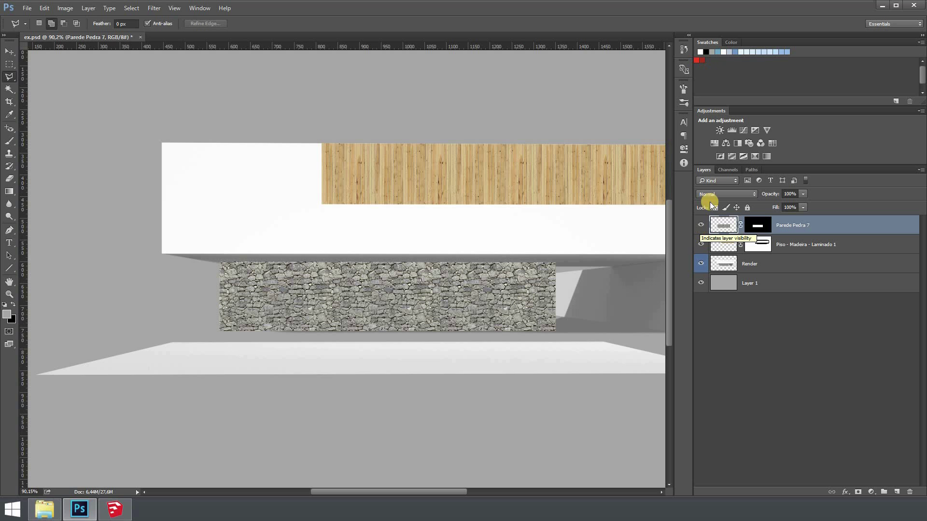
Create a new layer above Parede Pedra 7 and clip it to the stone texture
click(897, 492)
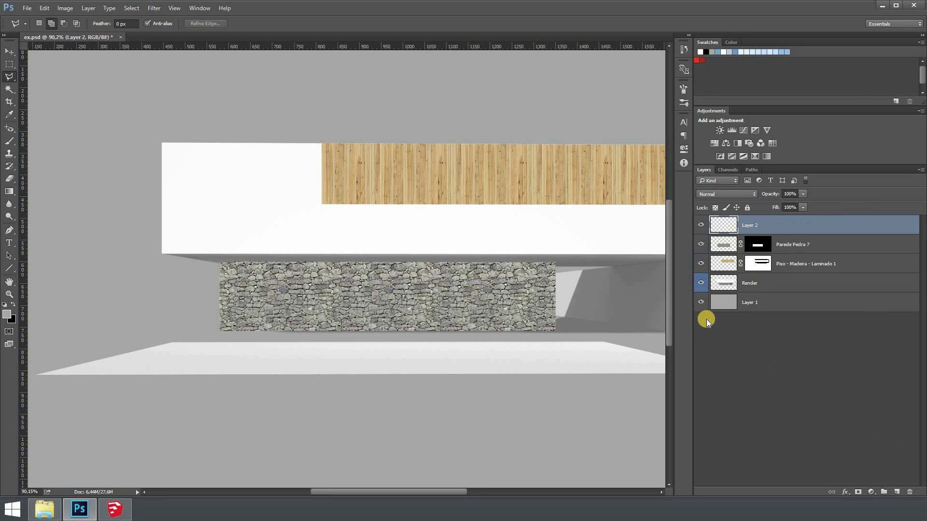
scroll(749, 246, up, 2)
click(741, 228)
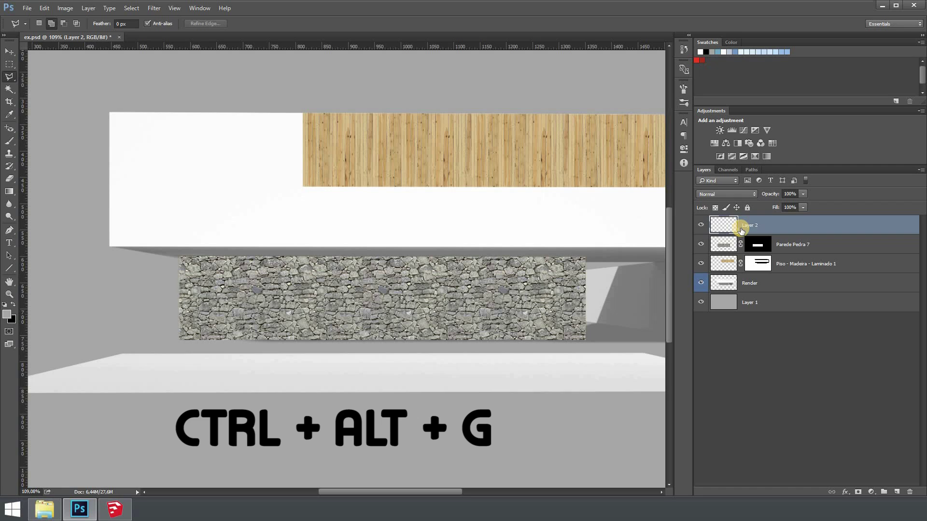
key(ctrl+alt+g)
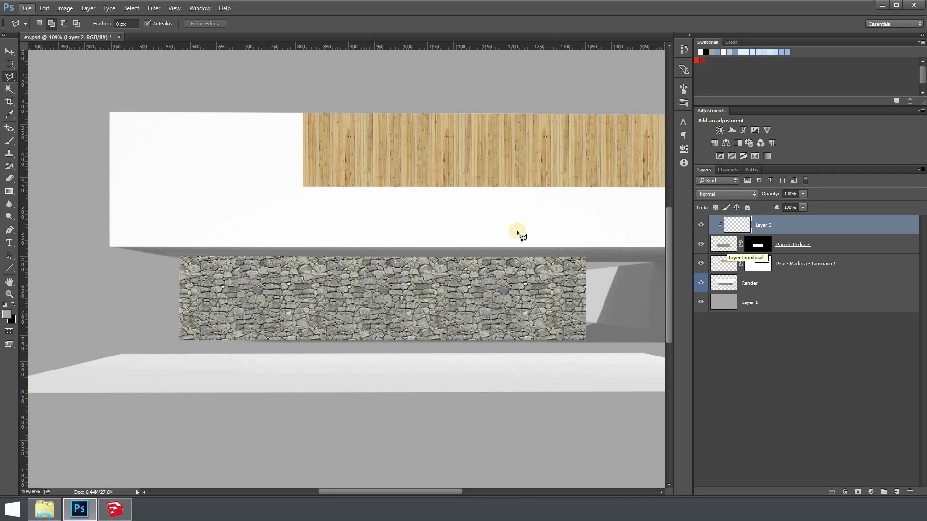
Try painting black brush strokes across the stone wall on the clipped layer, and undo them
key(b)
mouse_move(419, 244)
mouse_down()
mouse_move(434, 219)
mouse_move(453, 242)
mouse_move(454, 226)
mouse_move(446, 237)
mouse_up()
key(x)
mouse_move(440, 182)
mouse_down()
mouse_move(445, 236)
mouse_move(400, 218)
mouse_up()
key(0)
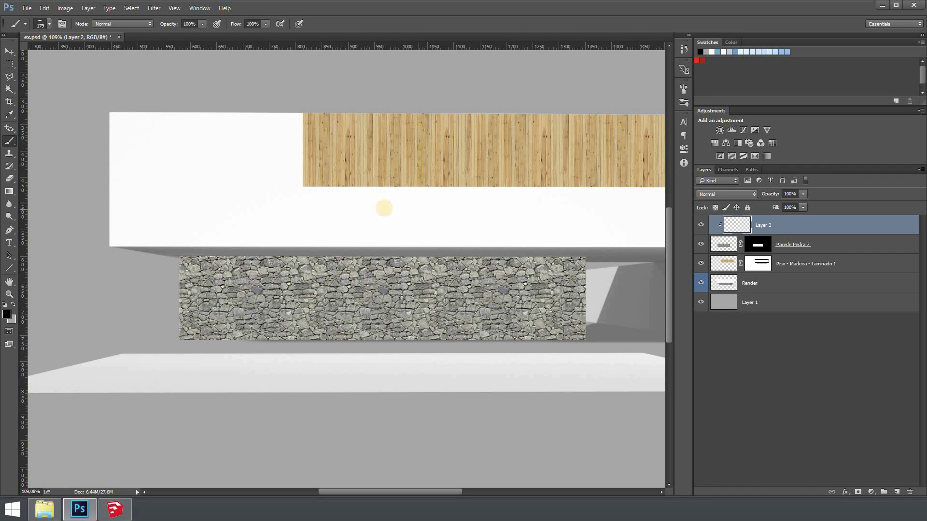
mouse_move(458, 245)
mouse_down()
mouse_move(275, 343)
mouse_move(356, 267)
mouse_move(331, 352)
mouse_move(577, 217)
mouse_move(573, 306)
mouse_move(399, 327)
mouse_move(569, 298)
mouse_up()
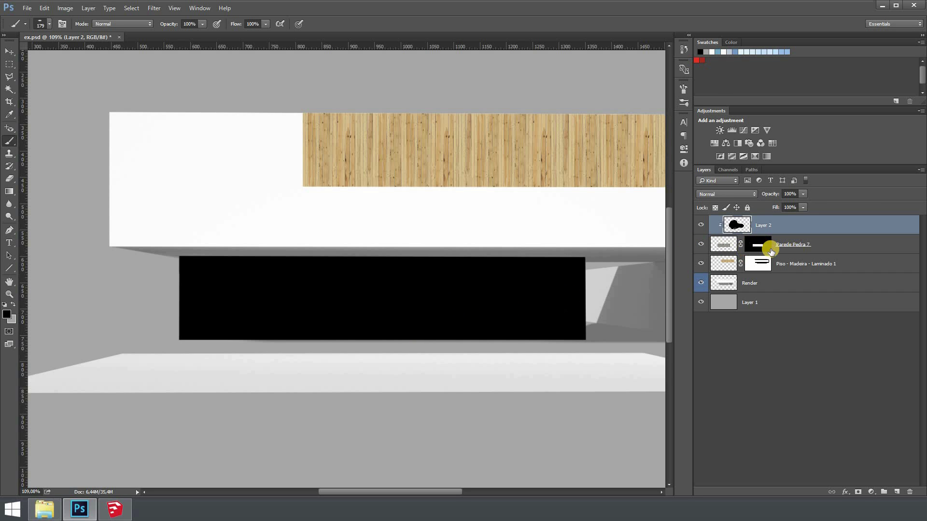
key(ctrl+z)
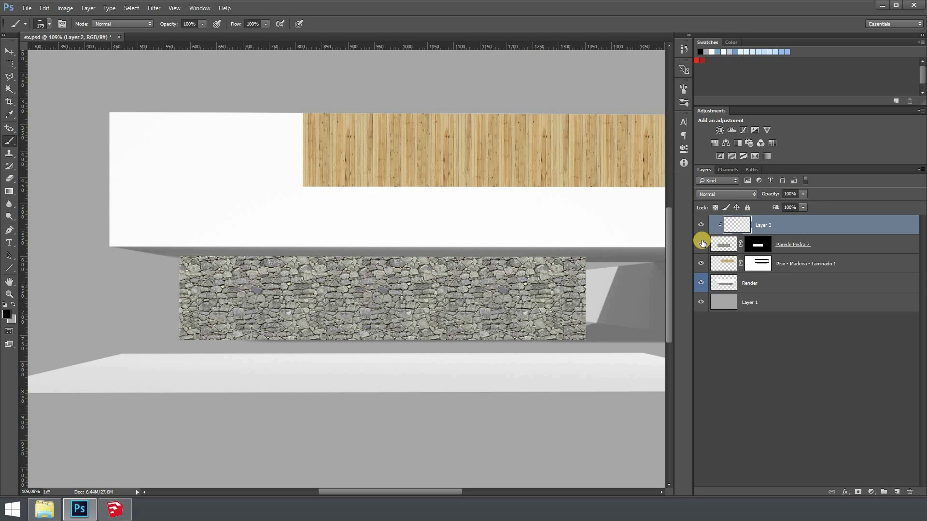
Hide the stone texture and its clipped layer and outline the wall's shaded area along the diagonal shadow edge with the Polygonal Lasso
click(702, 245)
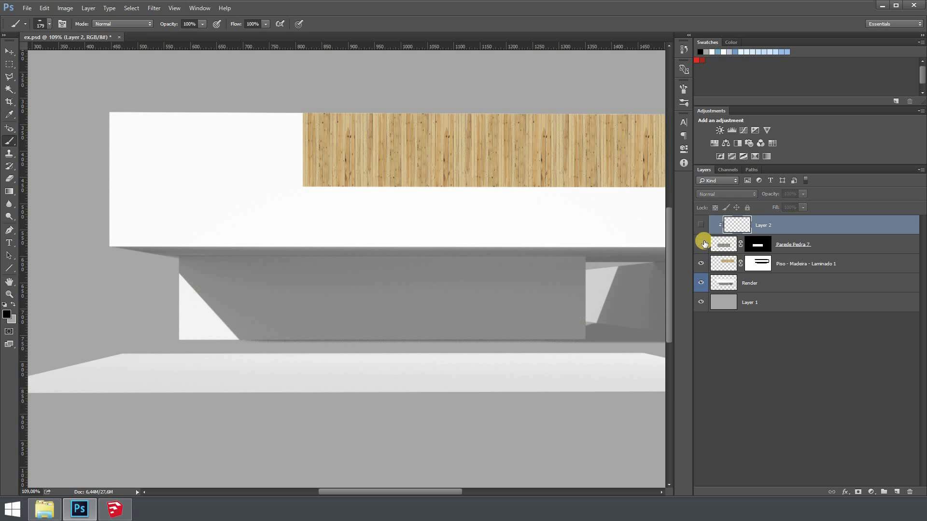
key(l)
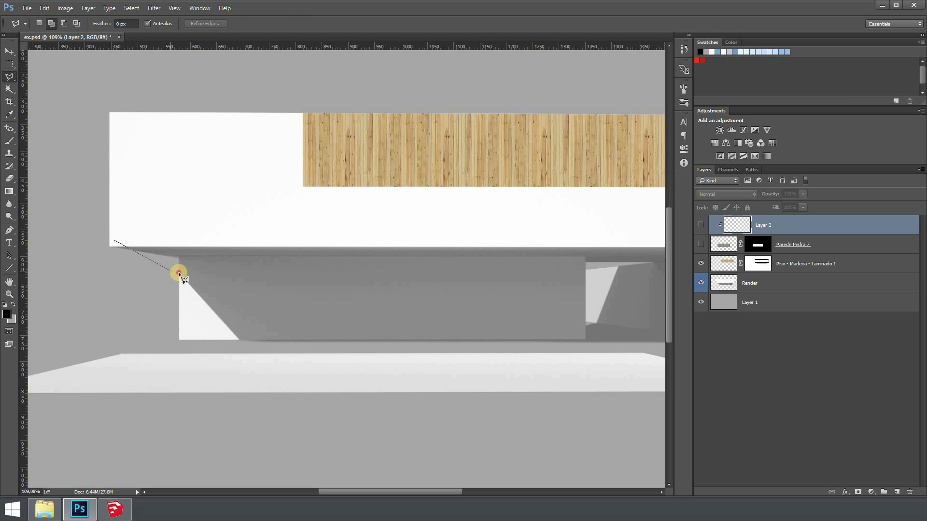
click(178, 271)
click(596, 385)
click(637, 245)
click(575, 216)
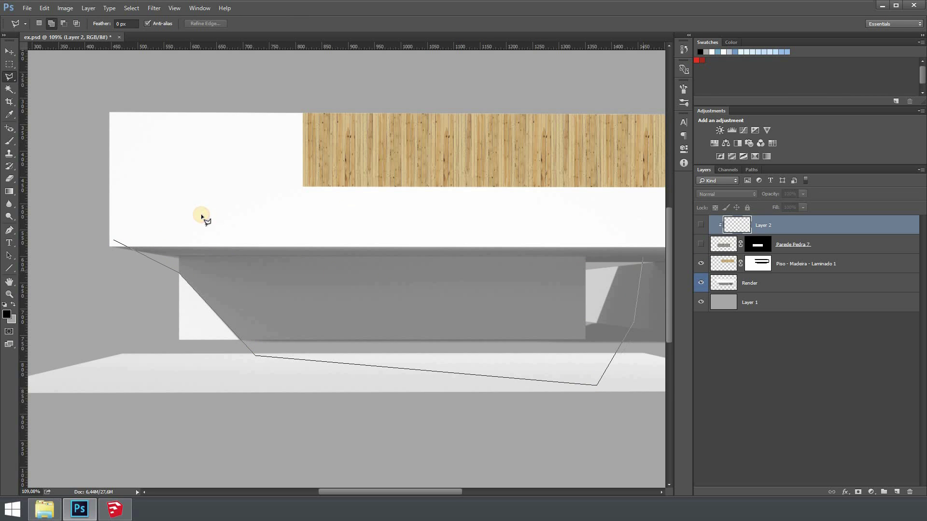
click(115, 217)
key(Return)
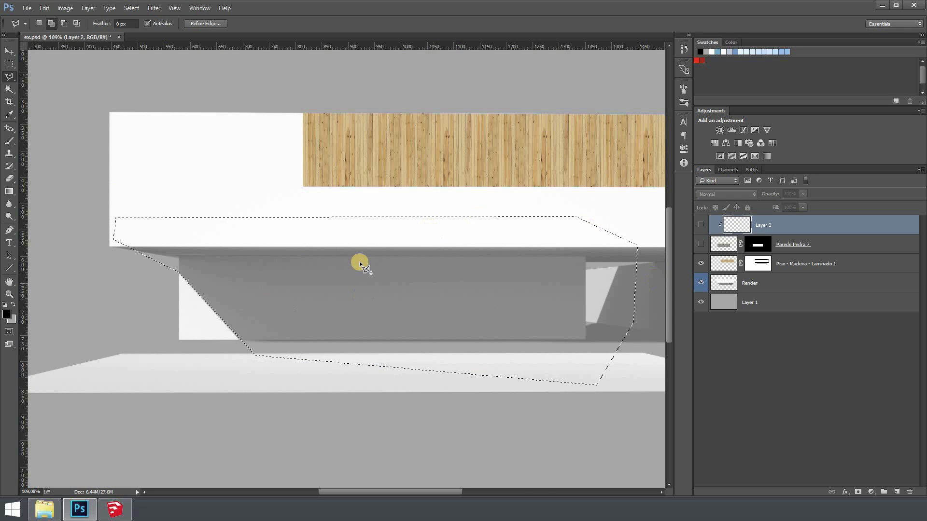
Show the stone texture and clipped layer again, paint the selected shadow area black on Layer 2, and deselect
drag(700, 243, 701, 225)
click(739, 224)
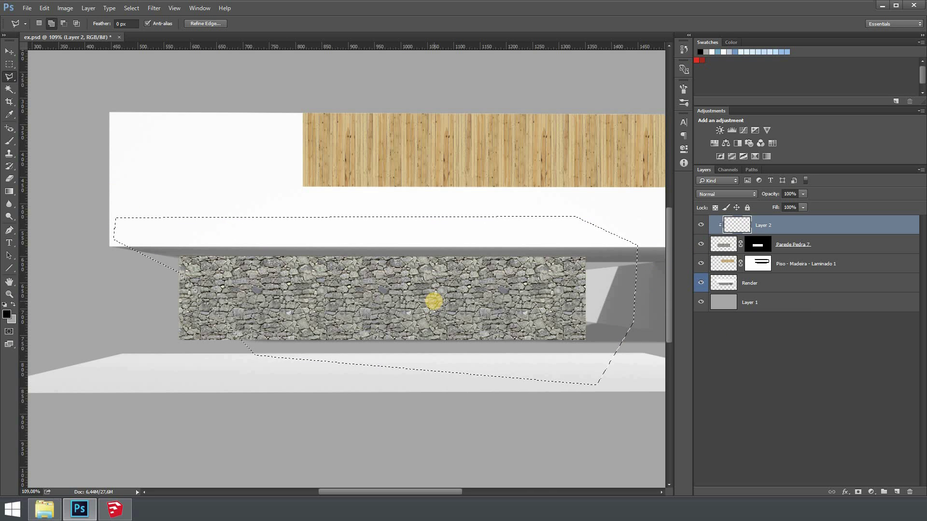
key(b)
mouse_move(523, 336)
mouse_down()
mouse_move(428, 314)
mouse_move(311, 372)
mouse_move(217, 324)
mouse_move(182, 270)
mouse_up()
key(ctrl+d)
key(v)
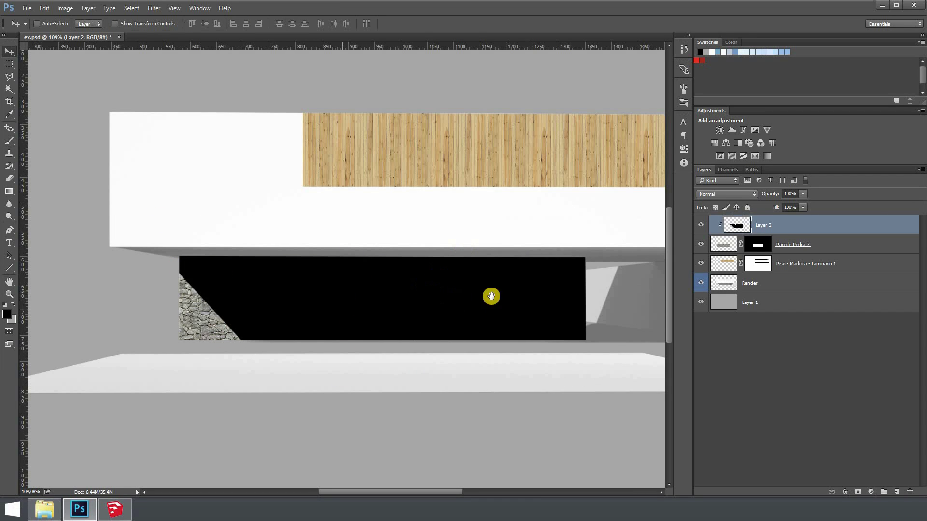
Set the opacity of the black shadow layer to 30%
drag(430, 274, 383, 259)
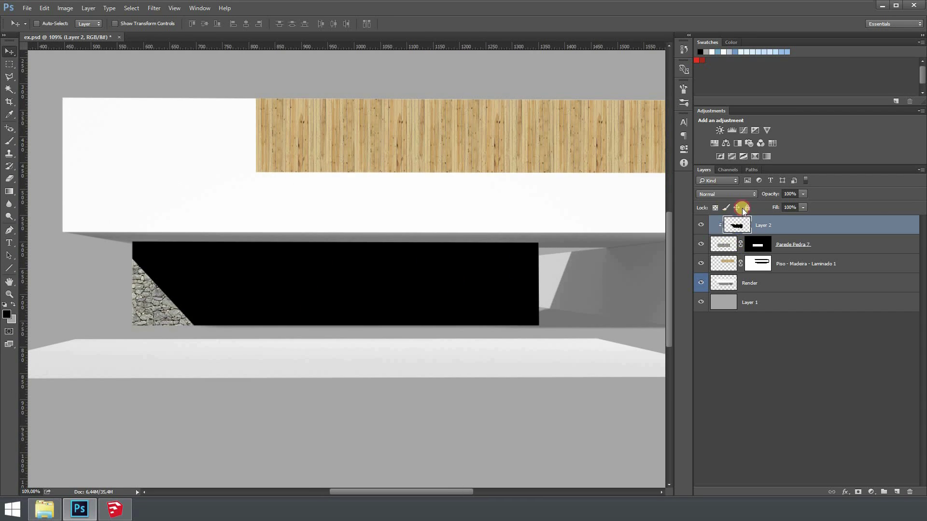
key(3)
alt+scroll(434, 290, down, 3)
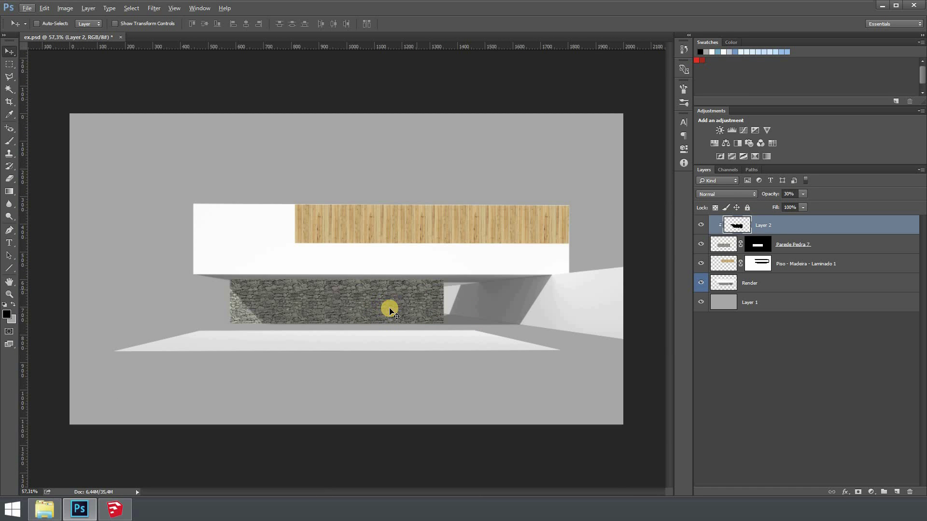
alt+scroll(416, 309, up, 1)
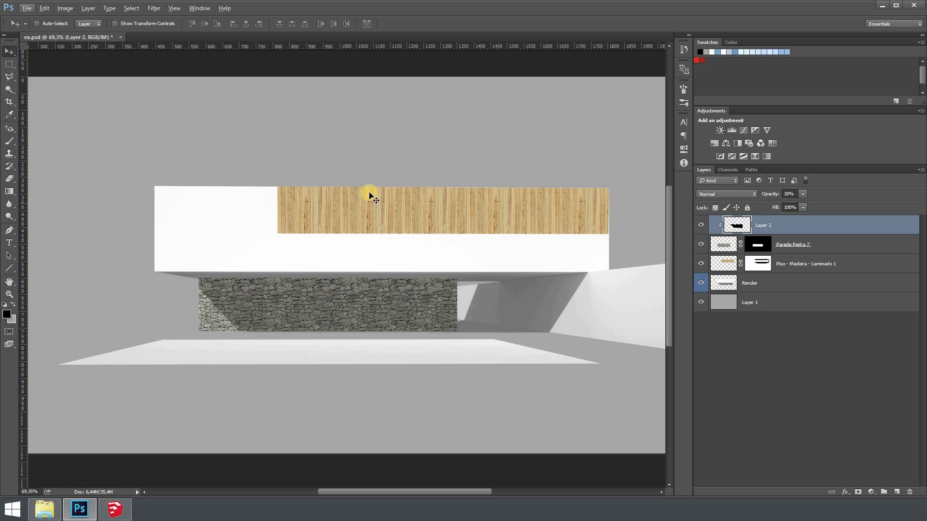
Add a Hue/Saturation adjustment layer clipped to the Piso - Madeira - Laminado 1 wood texture
click(792, 264)
click(714, 143)
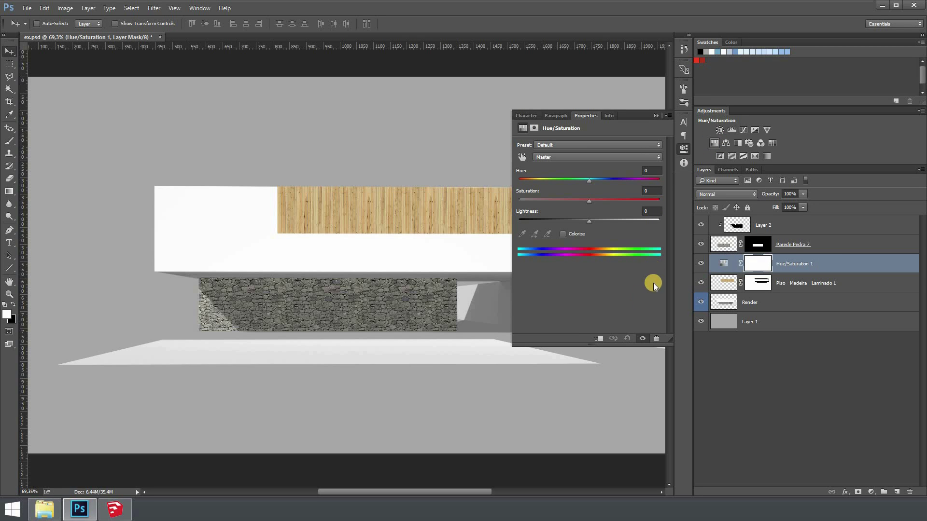
click(599, 340)
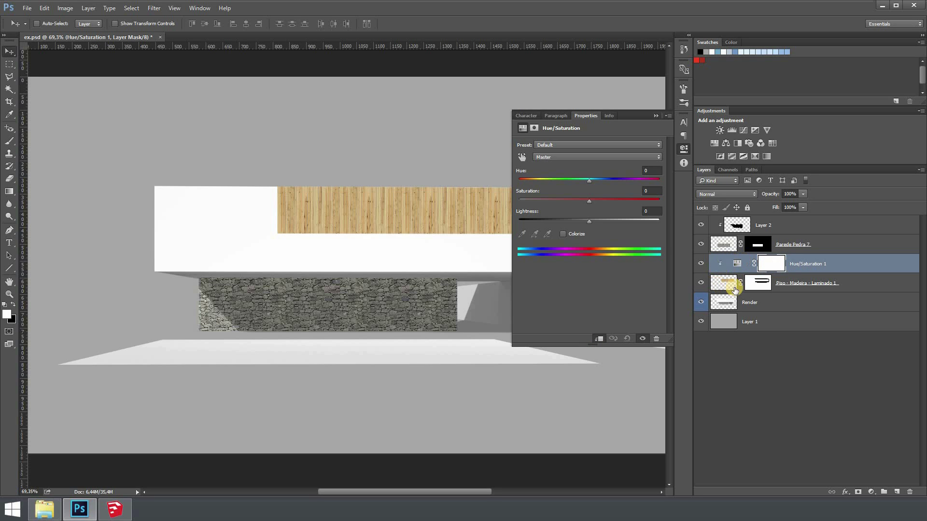
Set the wood texture's saturation to -34 in the Hue/Saturation adjustment and fine-tune its hue
click(538, 207)
scroll(492, 213, up, 3)
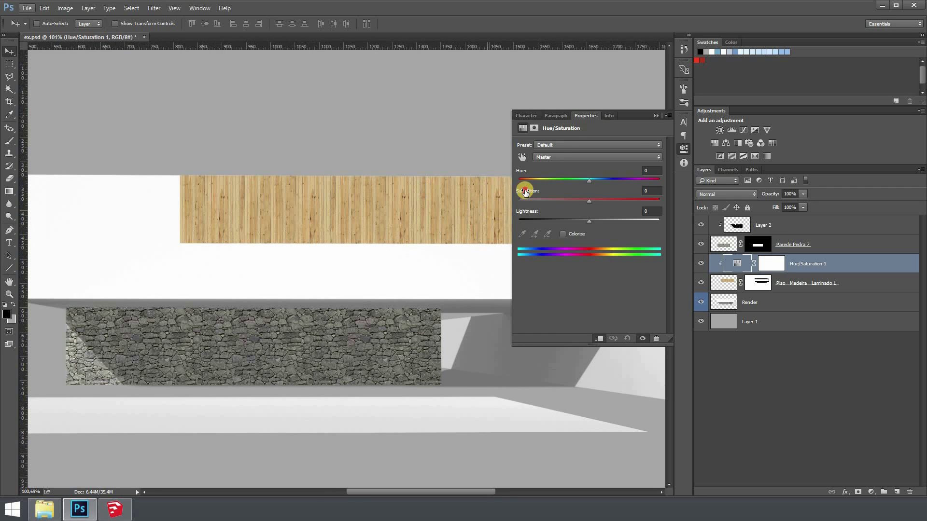
drag(590, 181, 566, 204)
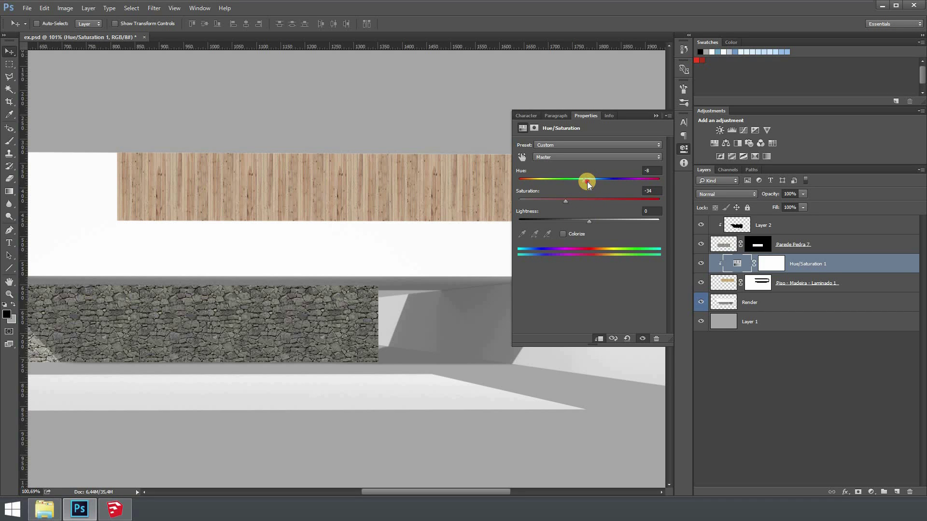
click(655, 115)
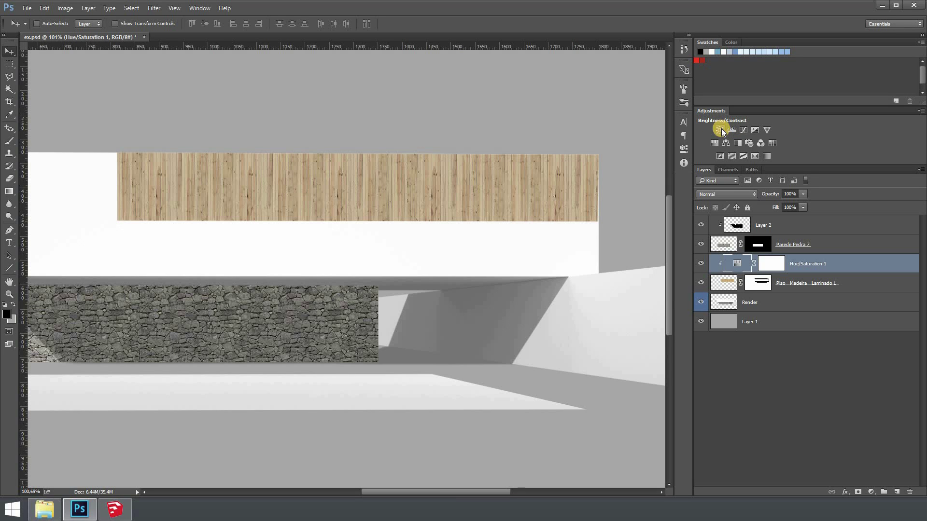
Add a Brightness/Contrast adjustment clipped to the wood texture, with brightness -2 and contrast 65
click(721, 128)
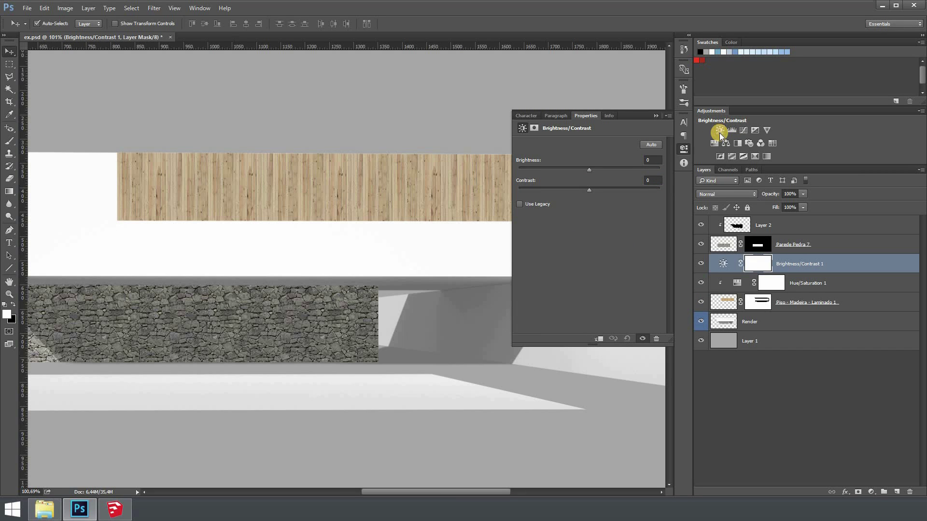
key(ctrl+alt+g)
click(599, 190)
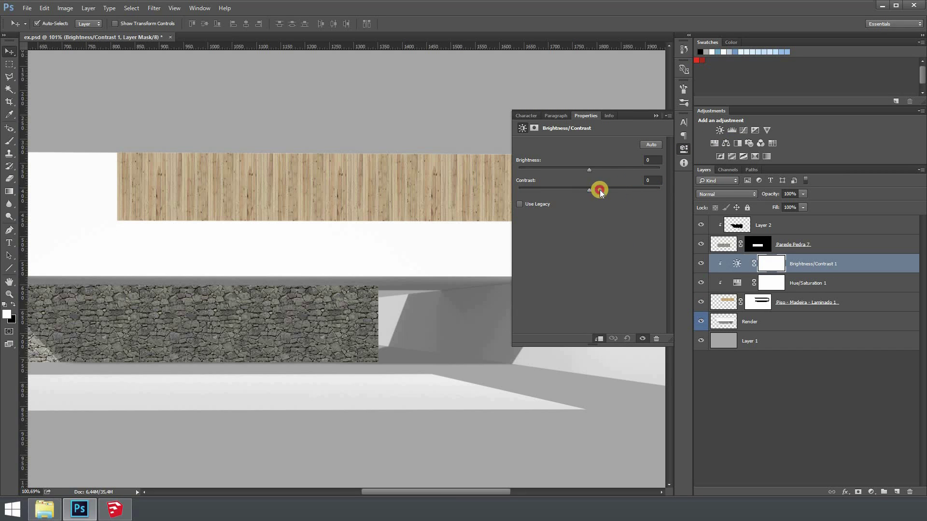
drag(639, 190, 636, 189)
drag(583, 169, 587, 170)
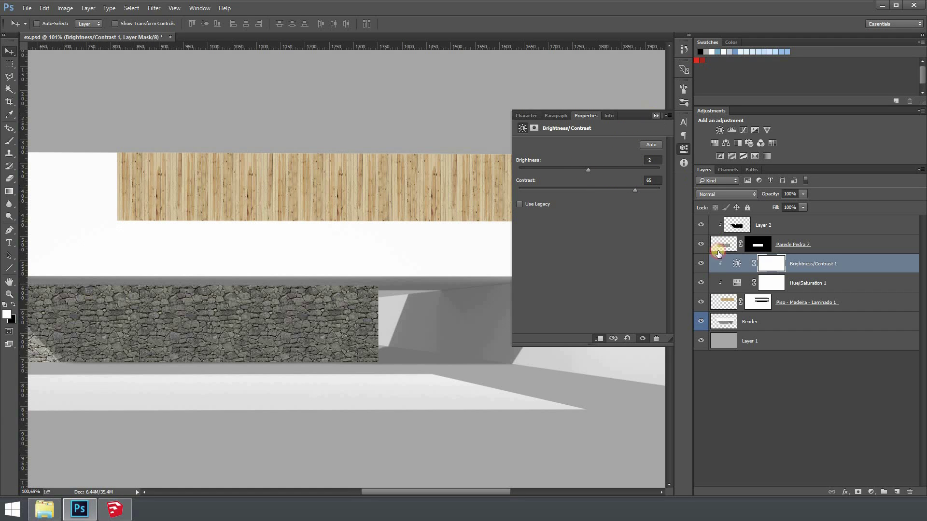
Lower the wood texture's saturation slightly in the Hue/Saturation adjustment and compare the wood with both adjustments hidden and shown
click(649, 117)
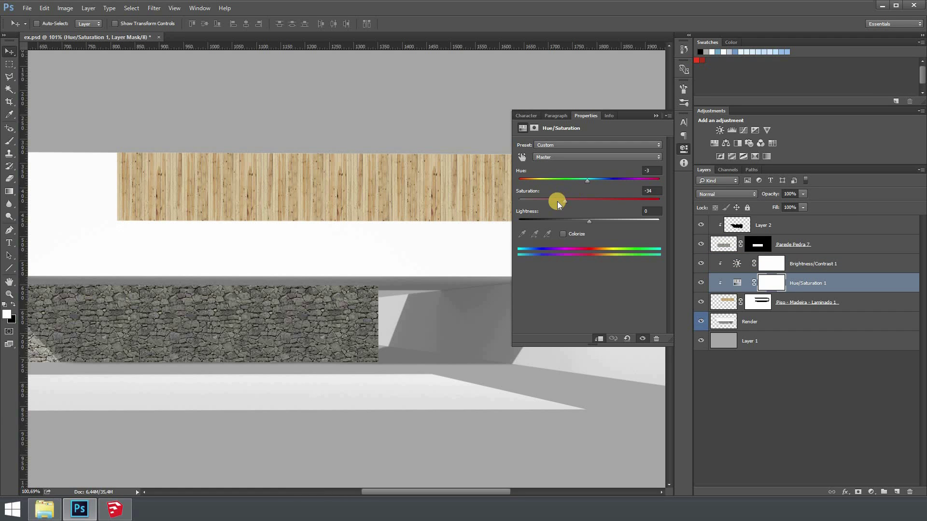
drag(557, 202, 553, 200)
click(656, 118)
key(ctrl+0)
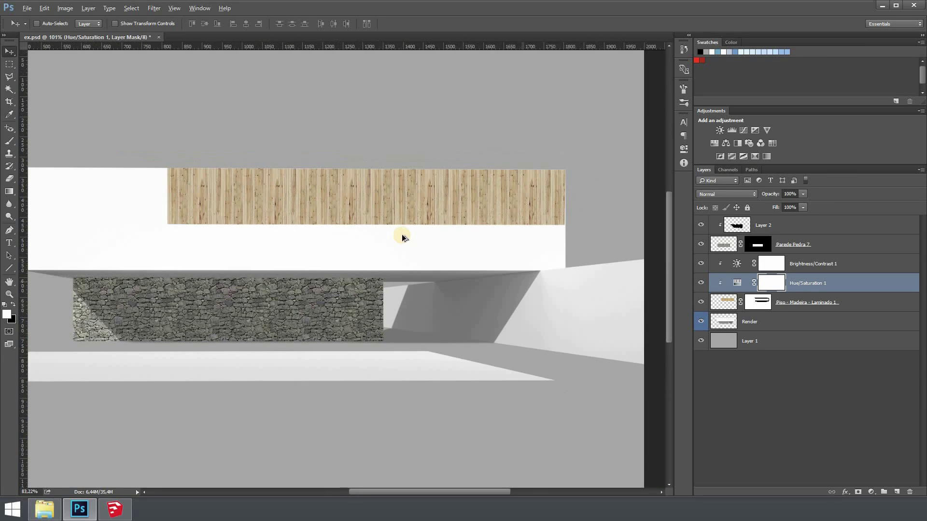
drag(703, 265, 703, 292)
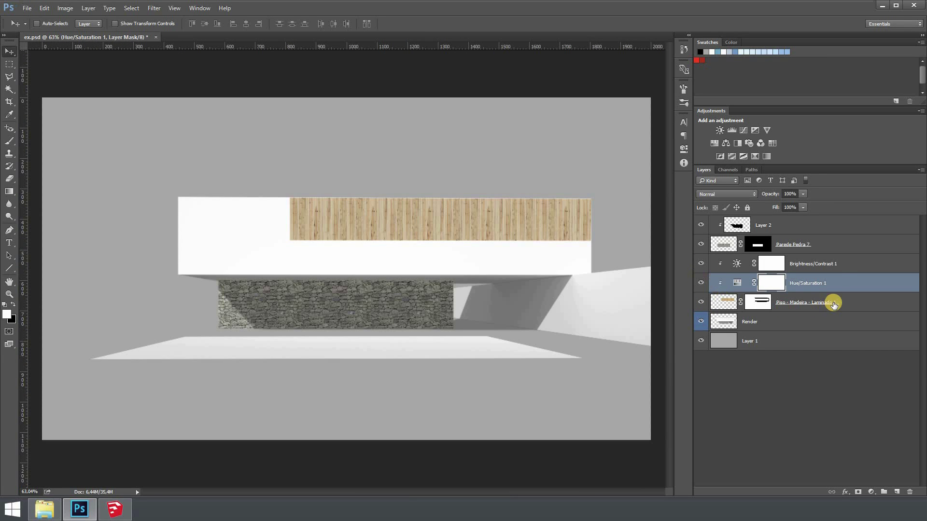
Move the wood texture layer together with its two clipped adjustments above Layer 2 and the stone texture
click(833, 303)
shift+click(839, 264)
drag(839, 264, 779, 225)
click(811, 243)
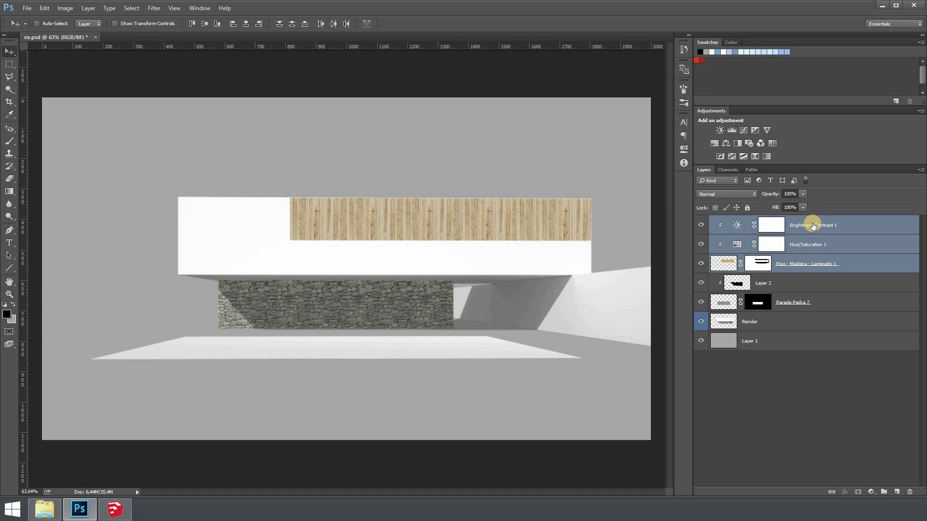
Release the Hue/Saturation and Brightness/Contrast adjustments from the wood texture and restore their clipping
shift+click(813, 226)
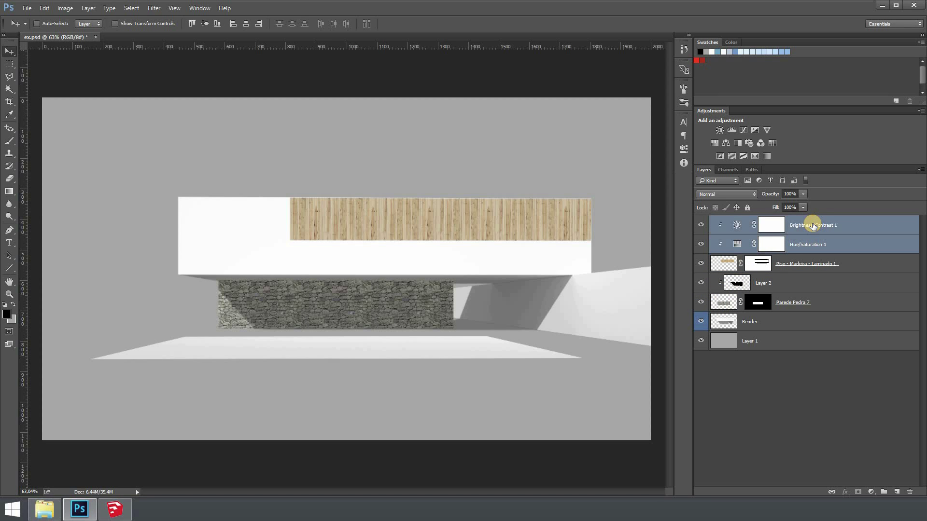
key(ctrl)
key(ctrl+alt+g)
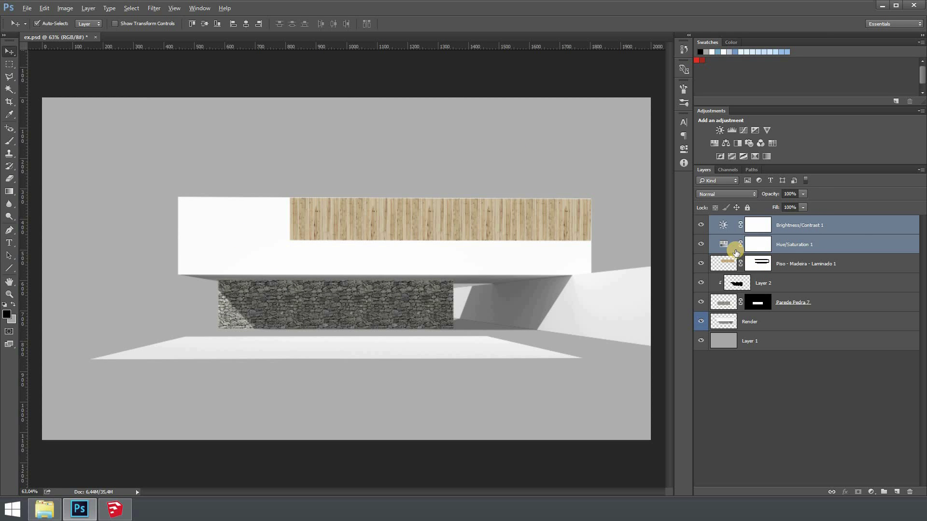
alt+click(736, 252)
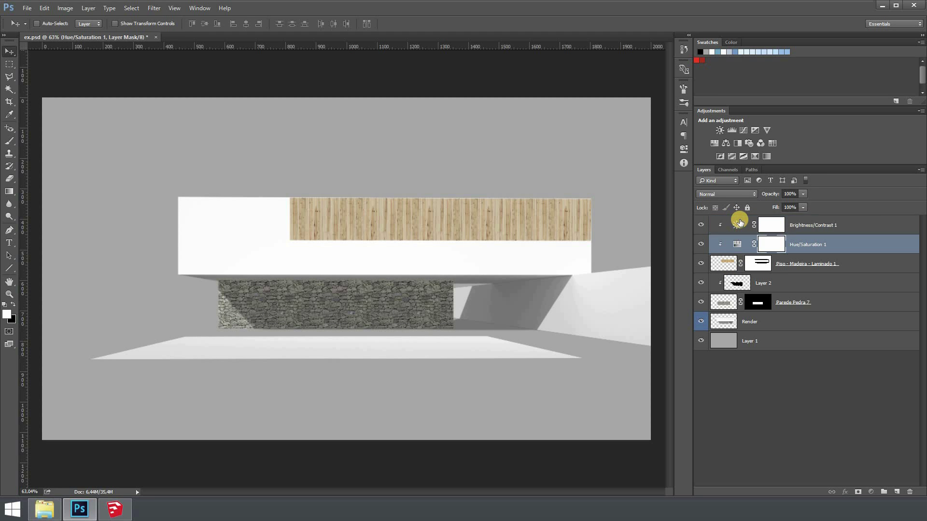
Try adding Black & White, Photo Filter, Color Lookup and Gradient Map adjustments clipped to the wood texture
click(740, 222)
click(752, 144)
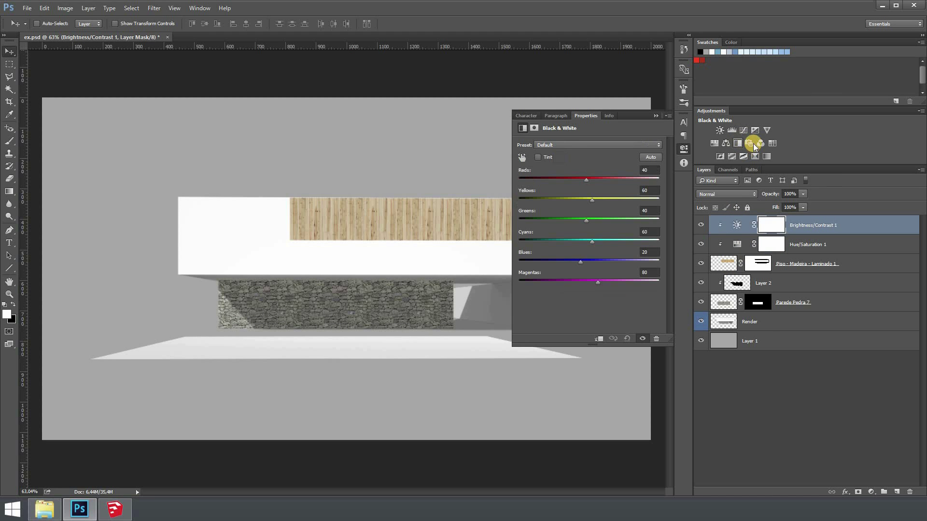
click(760, 144)
click(773, 144)
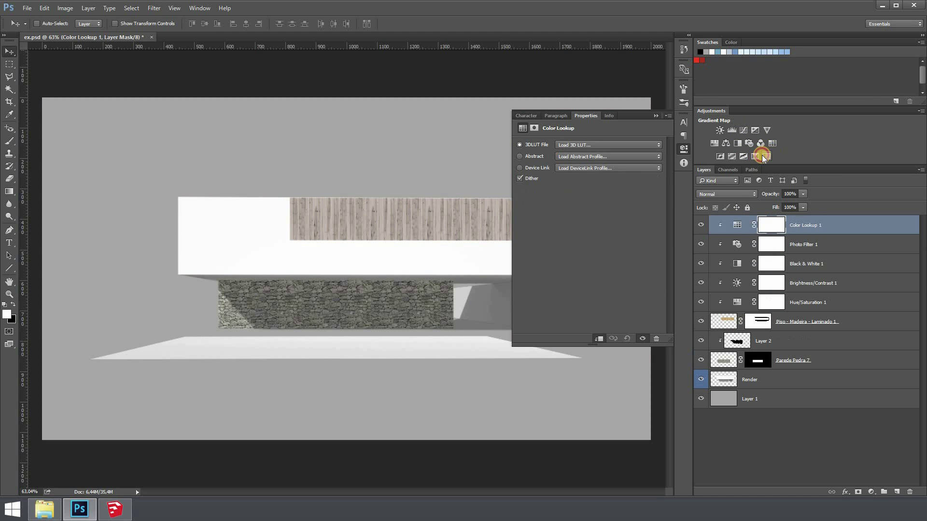
click(763, 155)
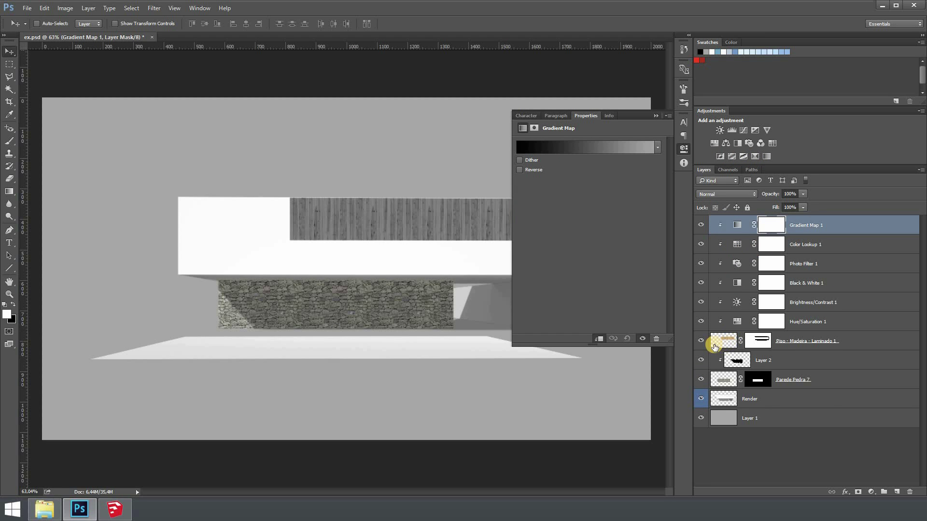
Delete the Black & White, Photo Filter, Color Lookup and Gradient Map adjustment layers
shift+click(739, 282)
click(910, 493)
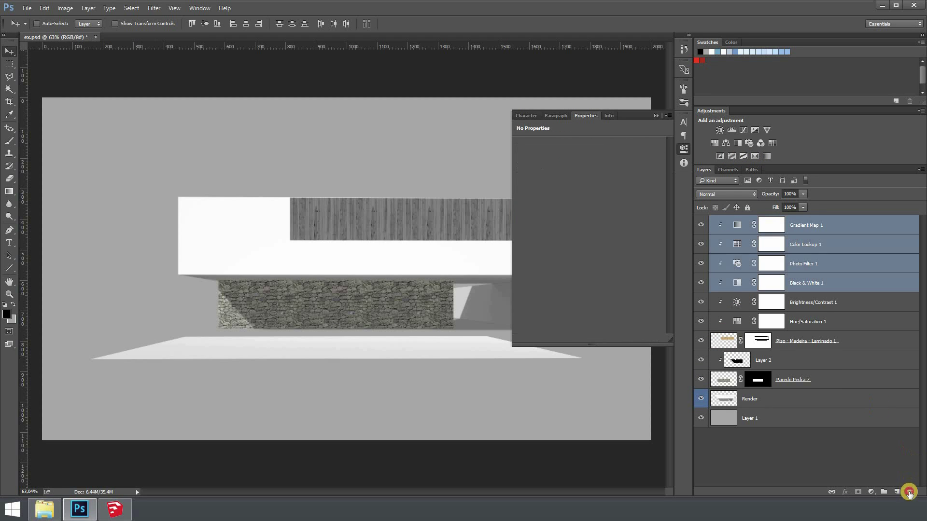
click(656, 116)
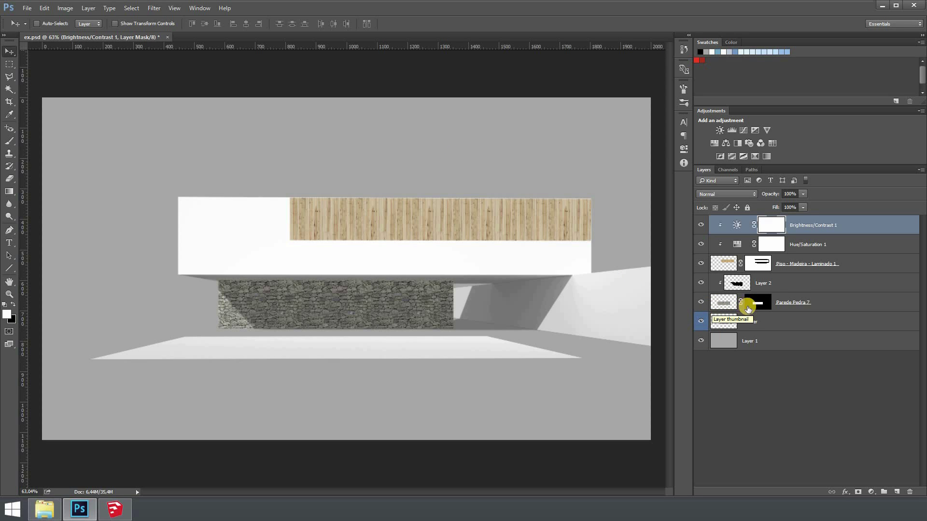
click(756, 322)
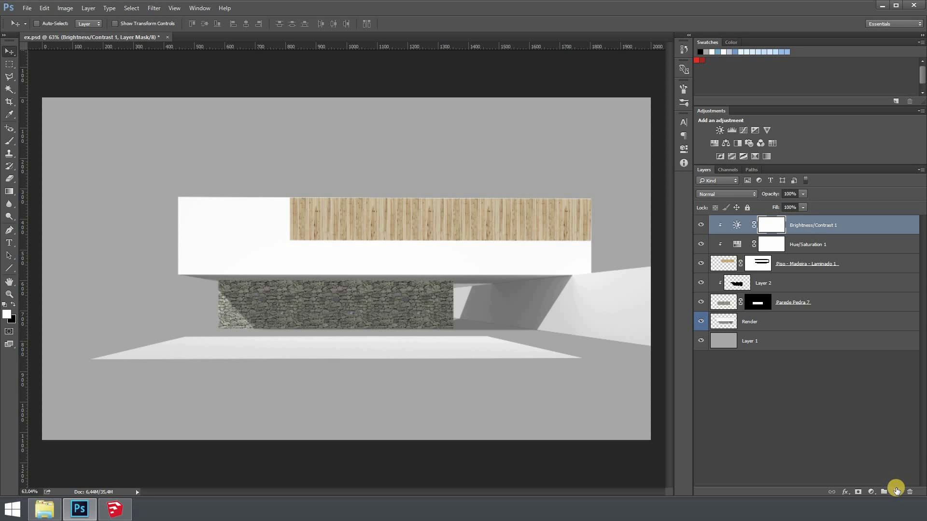
Add an empty layer above the Brightness/Contrast adjustment and clip it to the wood texture
click(897, 492)
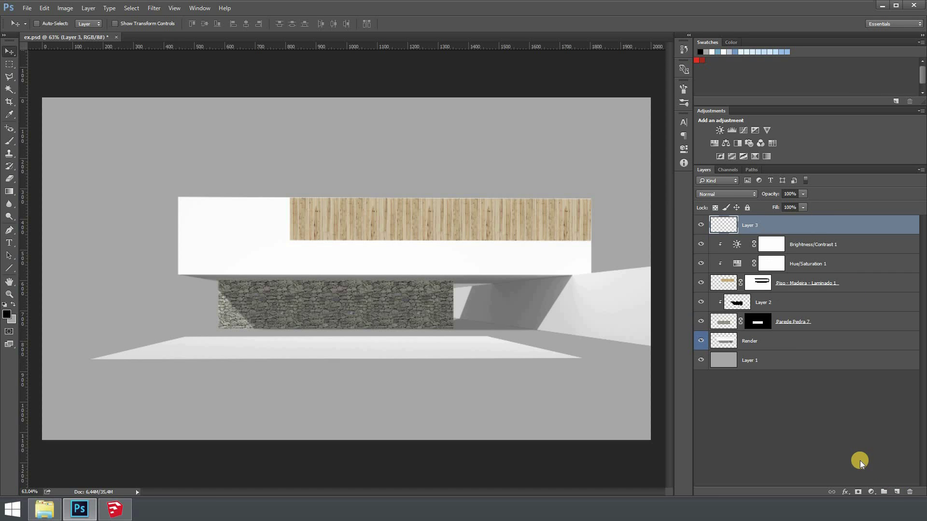
key(ctrl+alt+g)
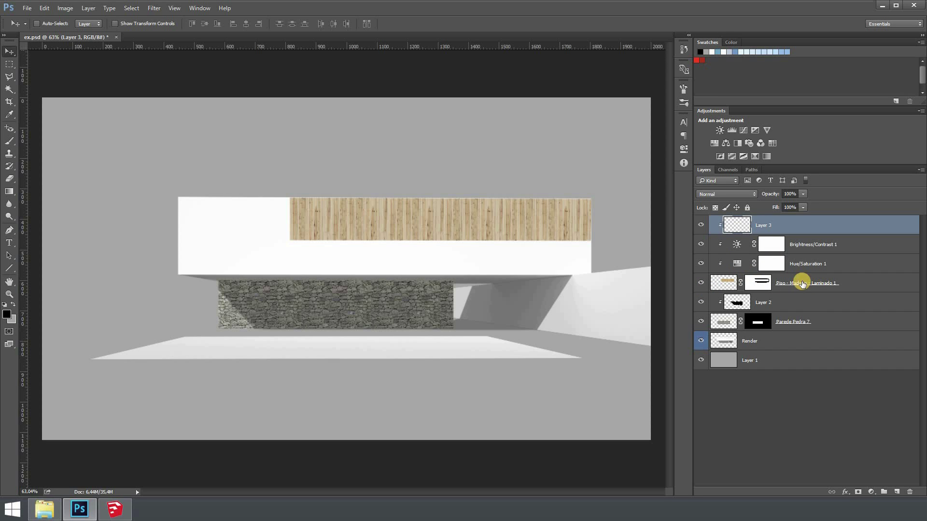
Try a layer mask from a rectangular selection over the wood in place of the empty layer's clipping, and restore the clipping
key(ctrl+alt+g)
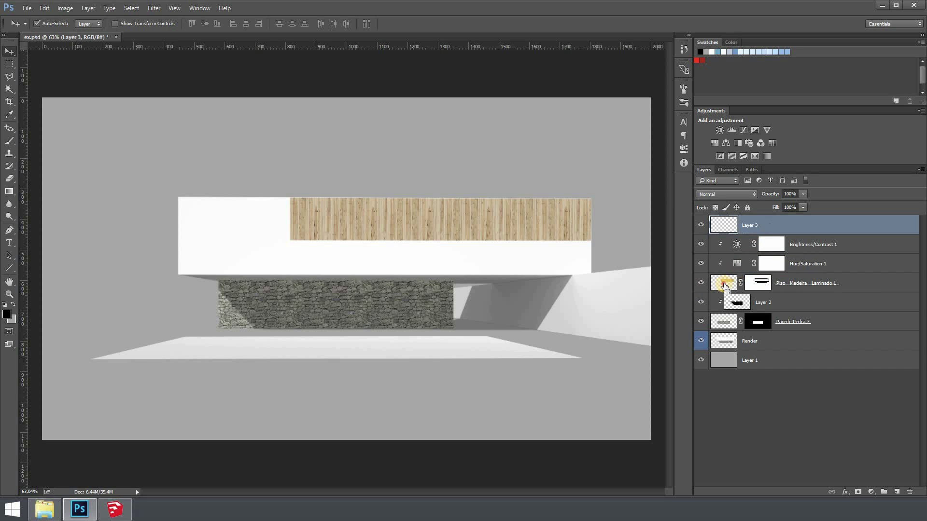
ctrl+click(724, 286)
key(ctrl+d)
key(m)
drag(591, 197, 295, 240)
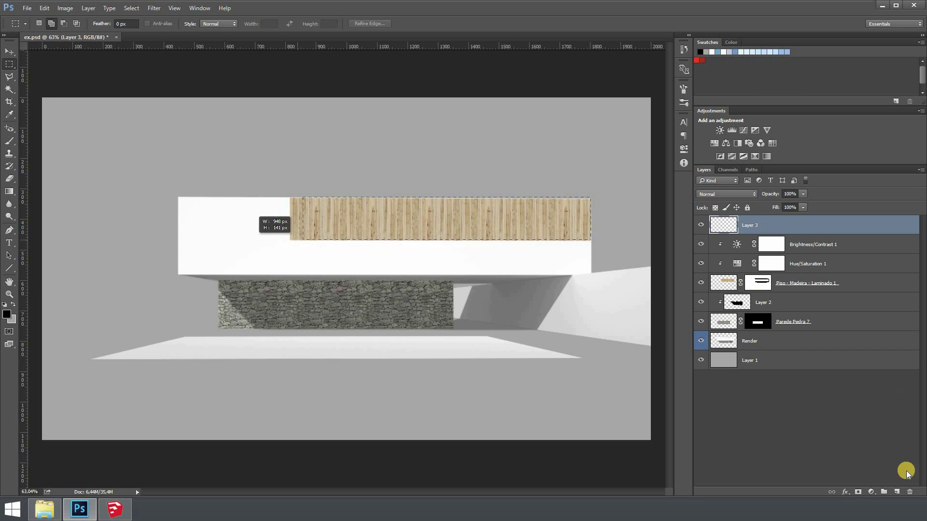
click(859, 491)
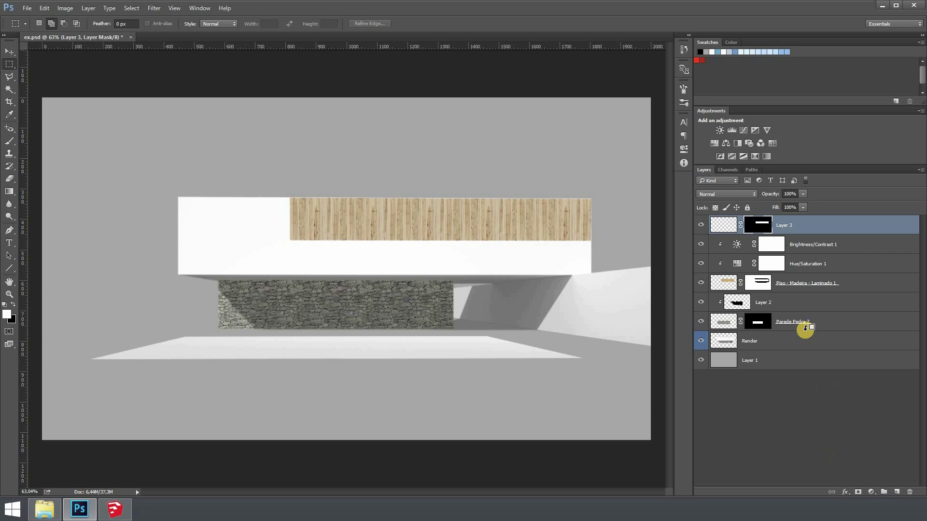
key(ctrl+z)
alt+click(725, 233)
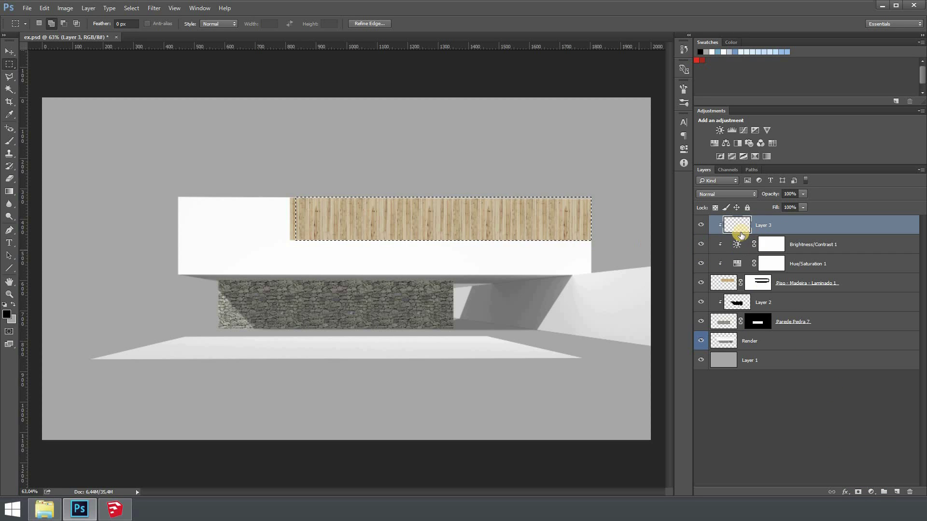
key(ctrl+d)
Choose a soft round brush with 0% hardness and reduce its size to 39 px
key(b)
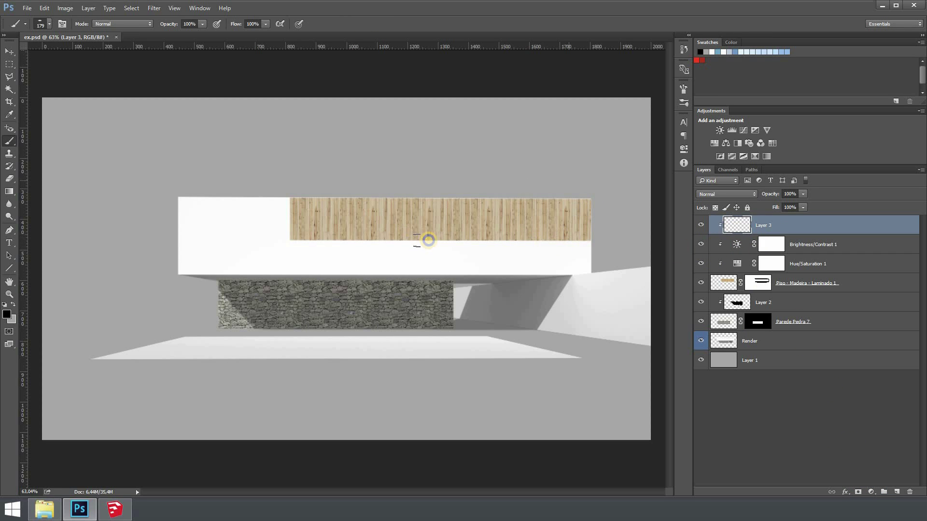
click(475, 365)
scroll(353, 235, up, 3)
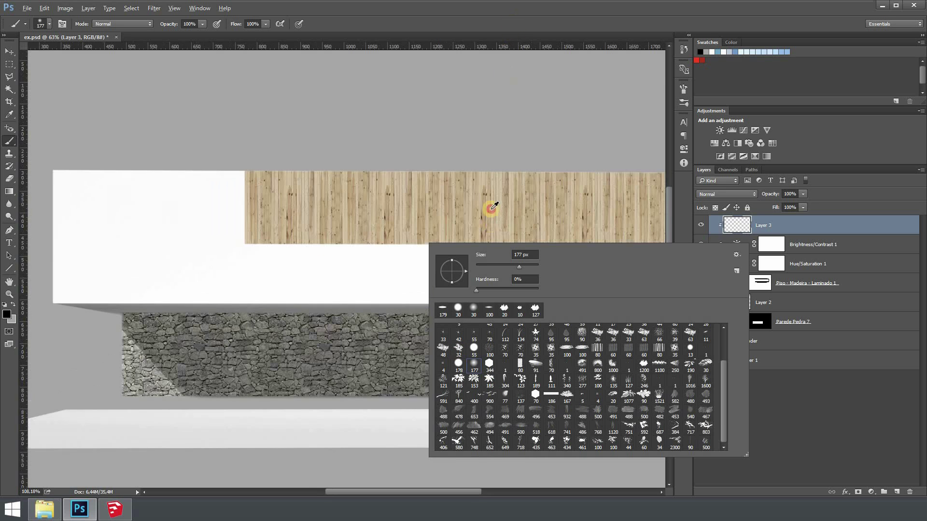
click(490, 209)
drag(486, 225, 446, 242)
drag(526, 246, 435, 240)
mouse_move(507, 247)
mouse_down()
mouse_move(477, 247)
mouse_move(513, 250)
mouse_up()
scroll(501, 251, down, 1)
scroll(494, 250, down, 1)
Paint black edge shadows along the lower and left borders of the wood panel on Layer 3
drag(641, 243, 223, 262)
shift+click(208, 261)
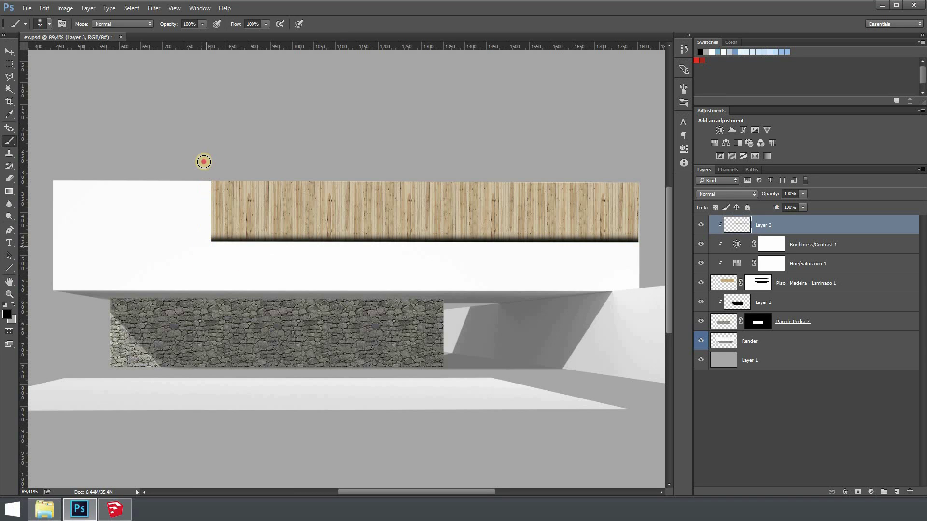
shift+click(207, 186)
shift+click(213, 264)
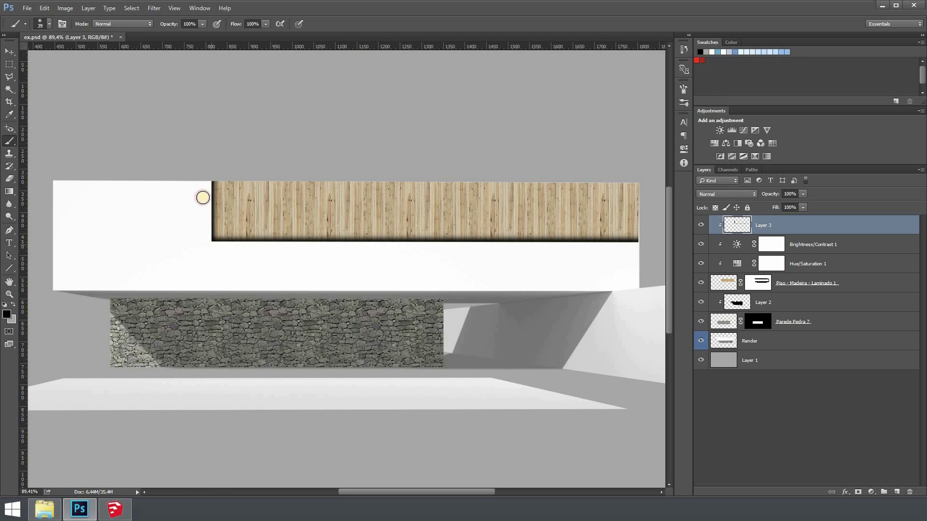
shift+click(201, 163)
shift+click(204, 253)
shift+click(647, 255)
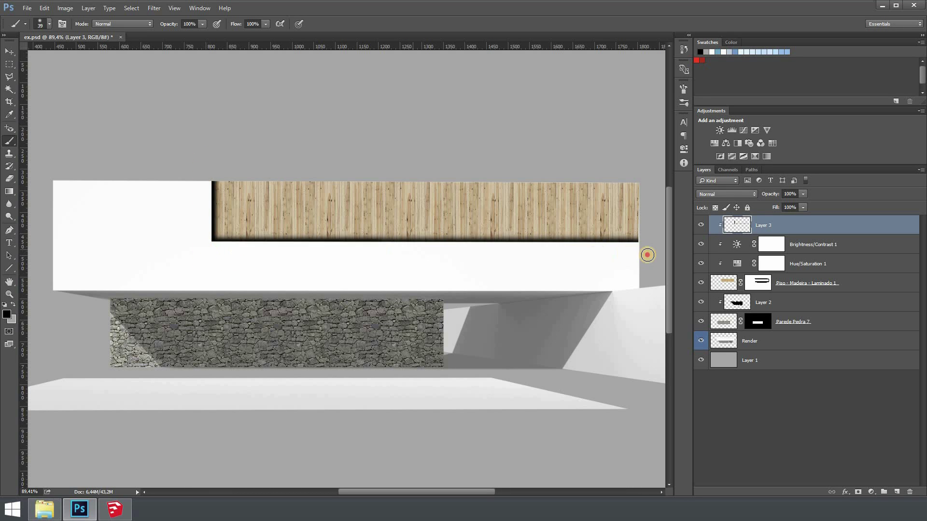
scroll(578, 241, down, 2)
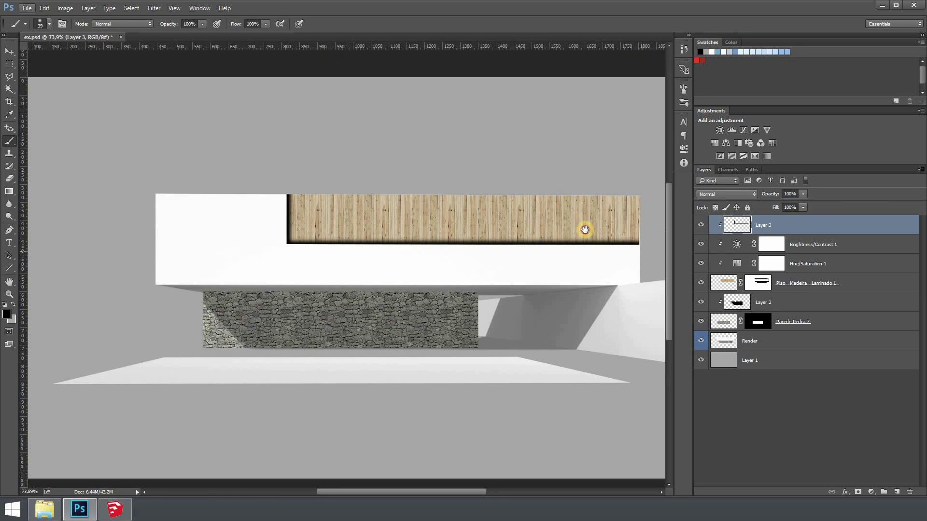
drag(629, 233, 579, 228)
Set the edge shadow layer's blend mode to Soft Light and its opacity to 68%
key(v)
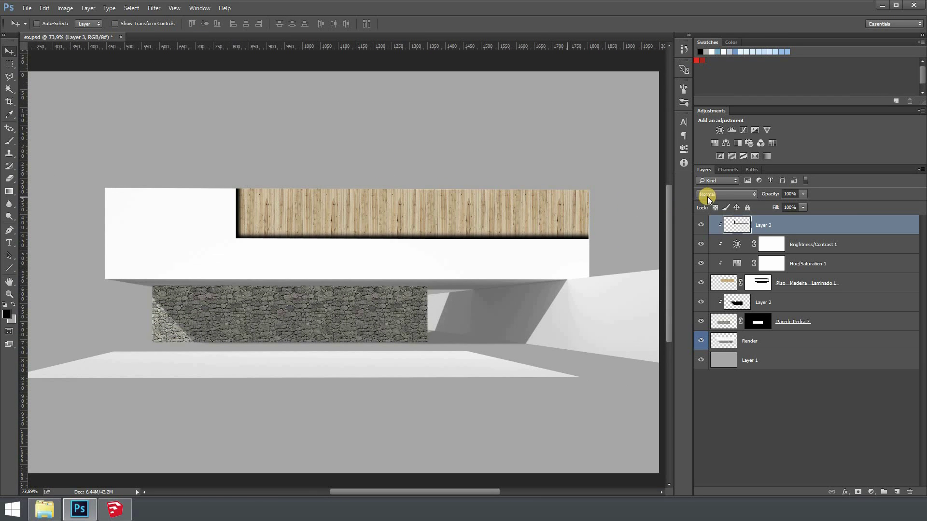
click(719, 193)
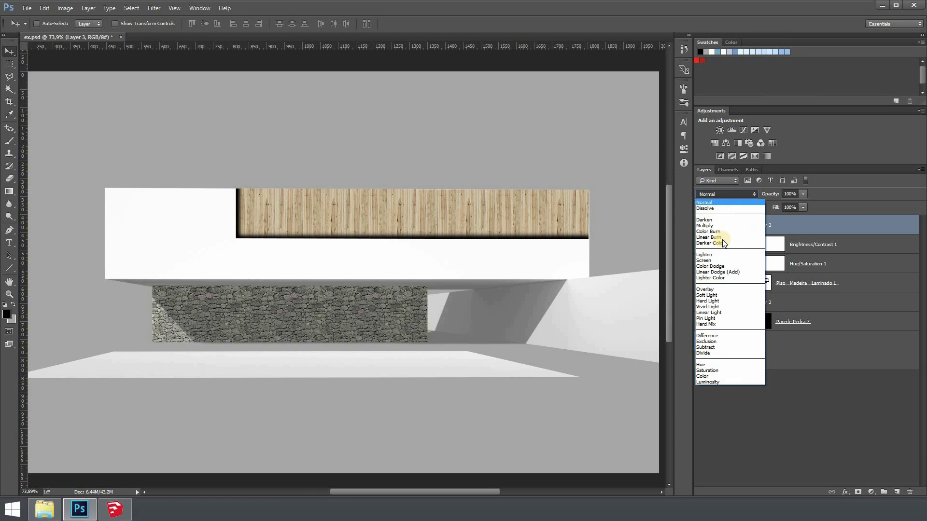
click(706, 296)
click(751, 231)
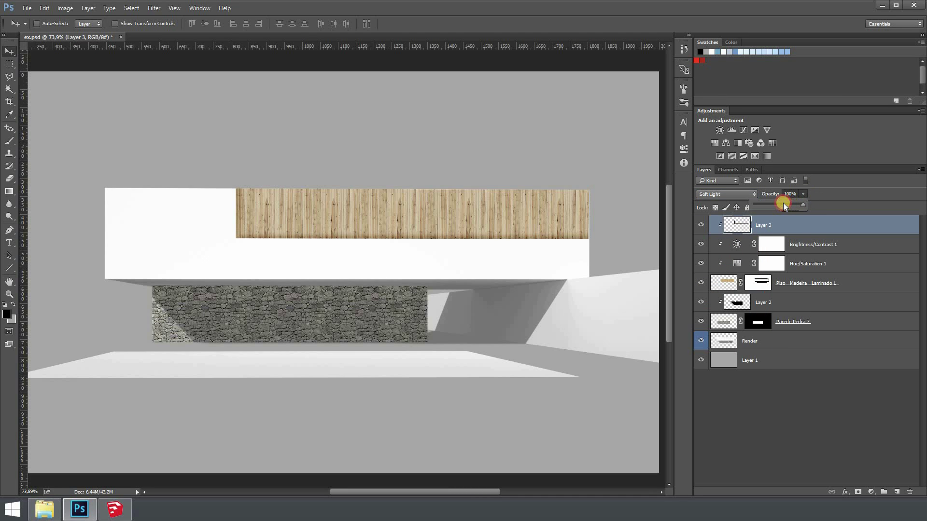
drag(787, 205, 790, 205)
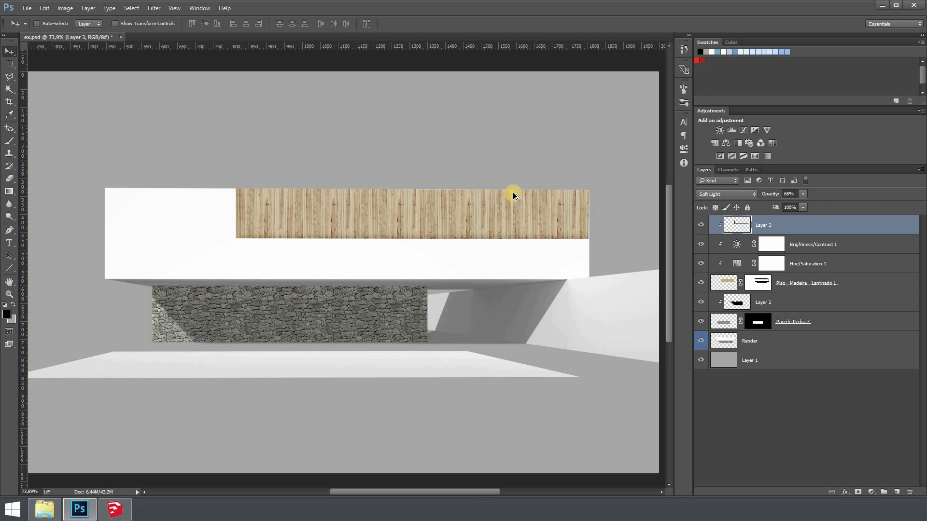
Add an empty layer above Layer 2, clip it to the Parede Pedra 7 stone texture, and activate the Brush tool
scroll(513, 195, down, 1)
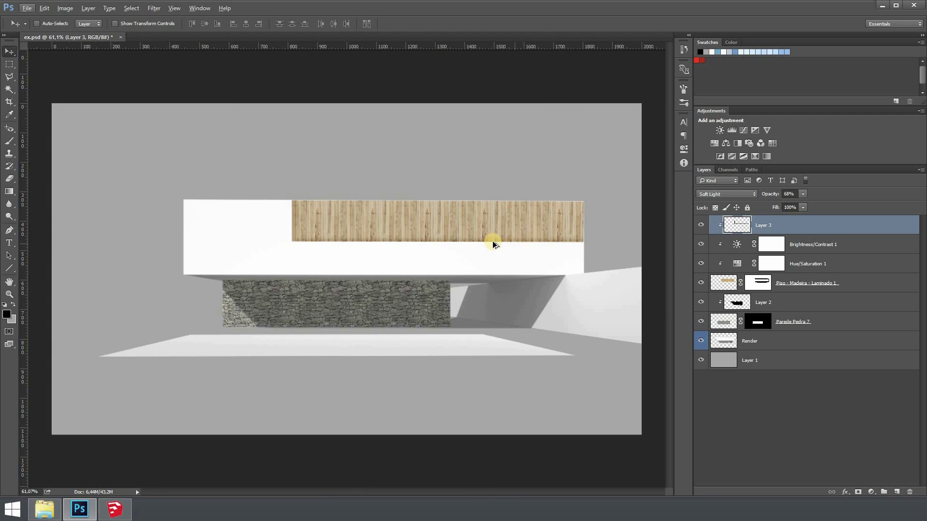
scroll(479, 241, up, 5)
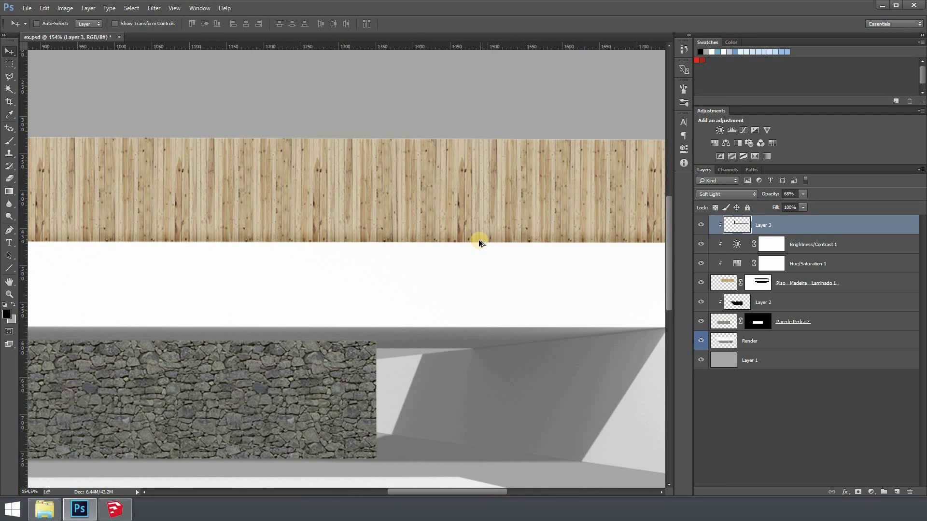
scroll(479, 242, down, 2)
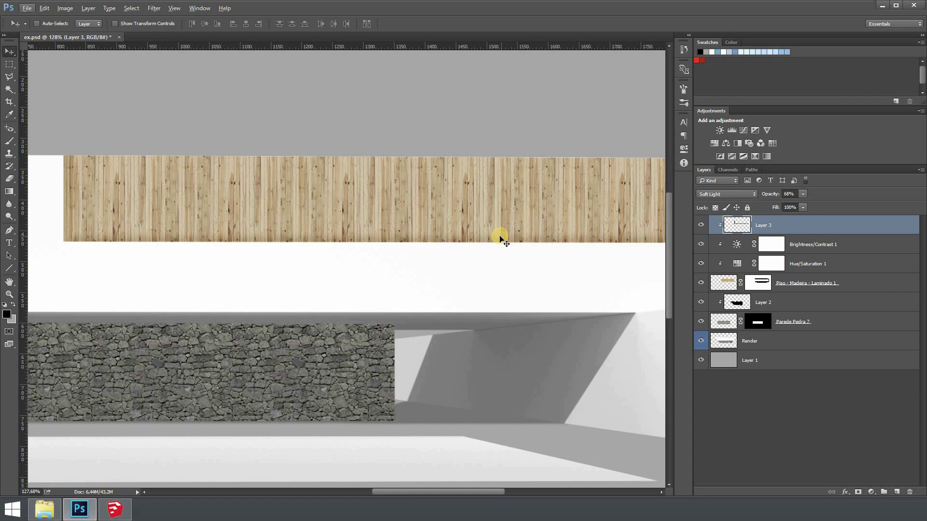
scroll(486, 234, down, 5)
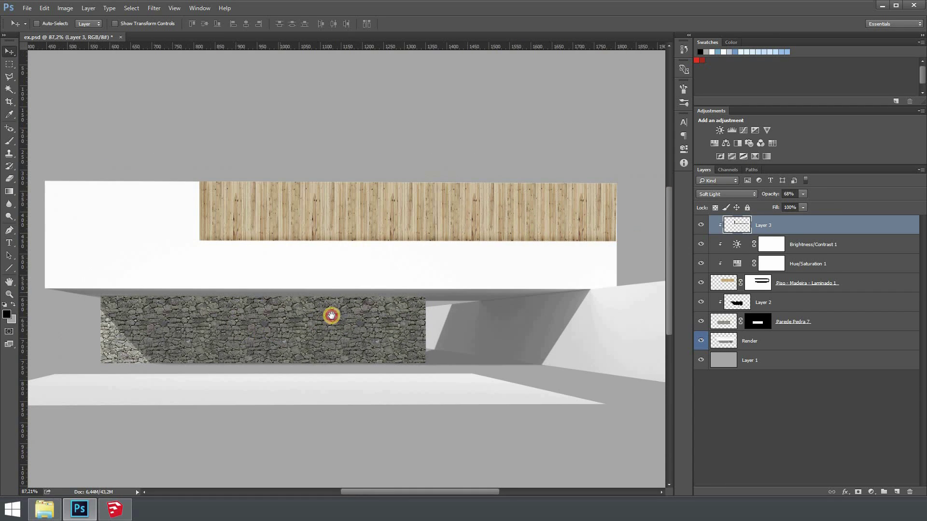
drag(331, 316, 345, 296)
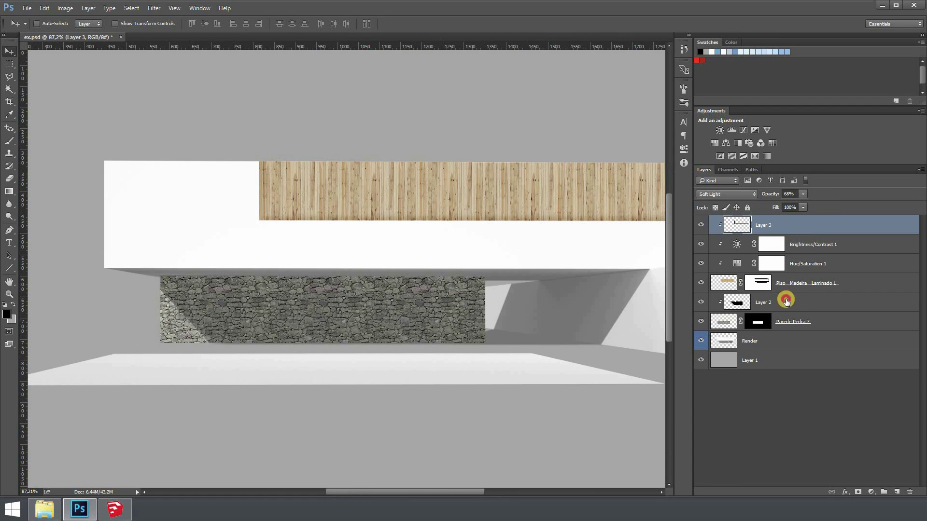
click(786, 301)
click(897, 492)
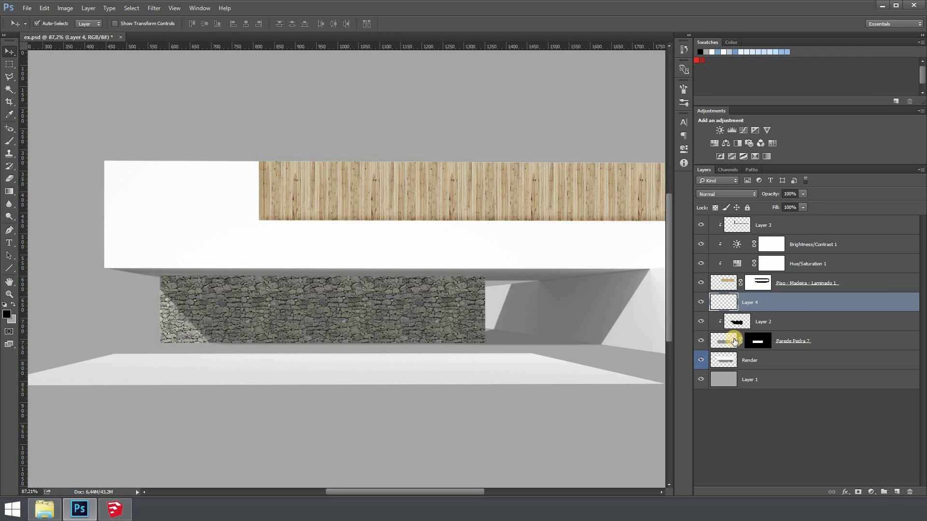
alt+click(731, 312)
key(b)
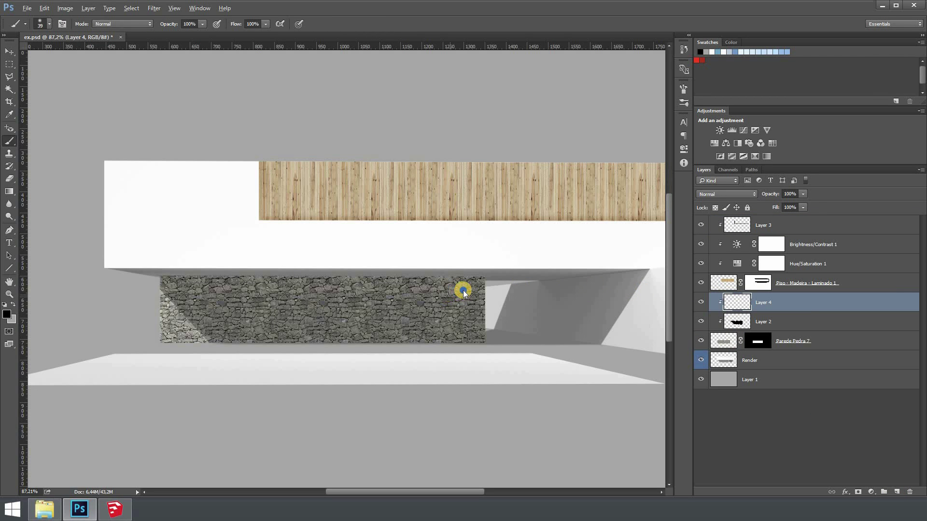
Paint soft black shading along the upper edge of the stone wall on Layer 4 with a 197 px brush at 30% opacity
drag(463, 291, 485, 290)
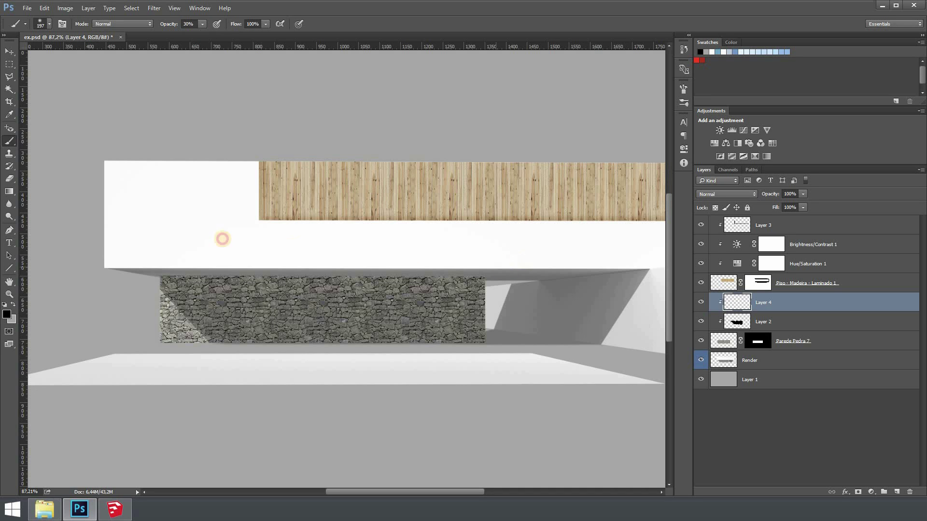
mouse_move(222, 240)
mouse_down()
mouse_move(567, 260)
mouse_move(542, 274)
mouse_move(567, 270)
mouse_up()
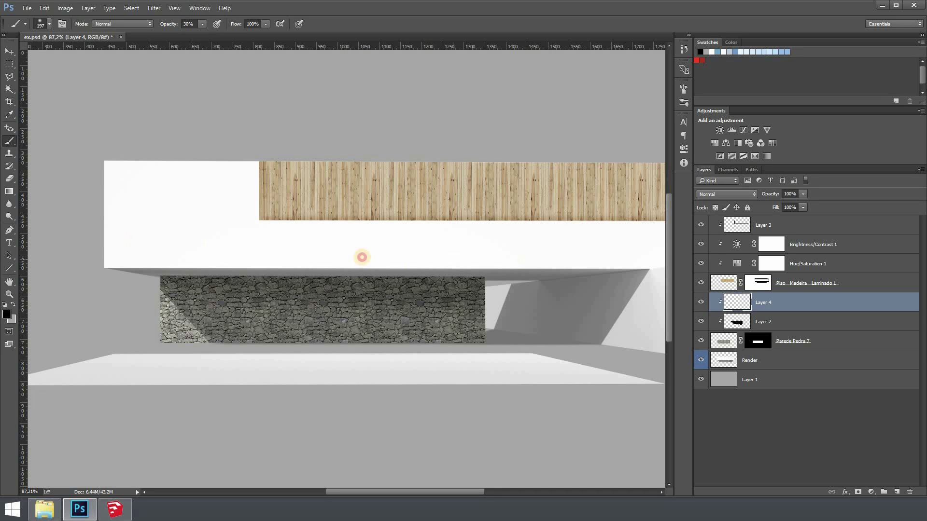
drag(214, 249, 579, 255)
mouse_move(224, 248)
mouse_down()
mouse_move(213, 294)
mouse_move(642, 296)
mouse_move(626, 282)
mouse_up()
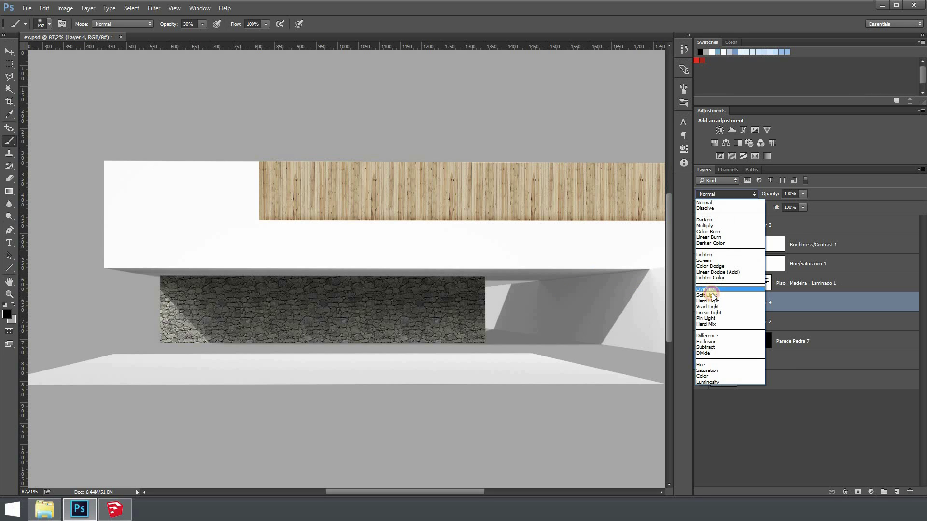
Set the stone shading on Layer 4 to Soft Light blend mode and 54% layer opacity
click(717, 294)
click(10, 51)
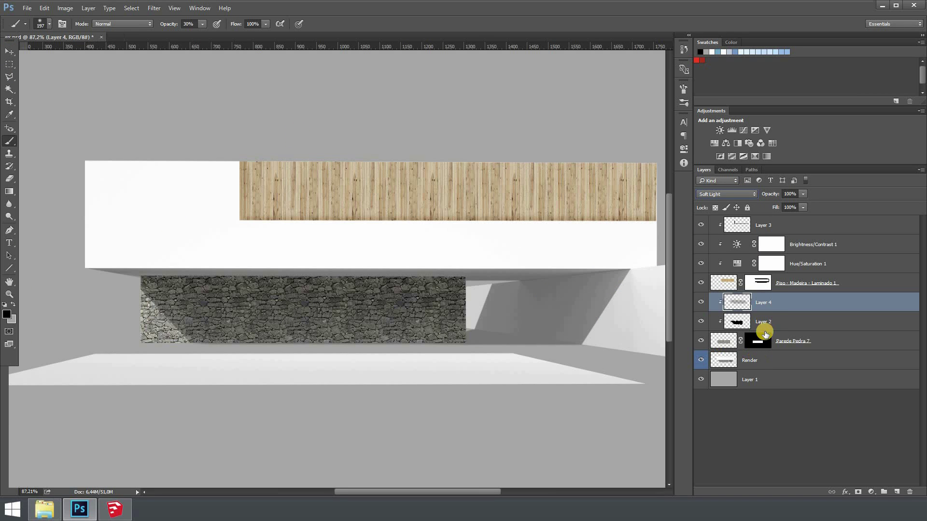
click(803, 193)
drag(788, 206, 782, 205)
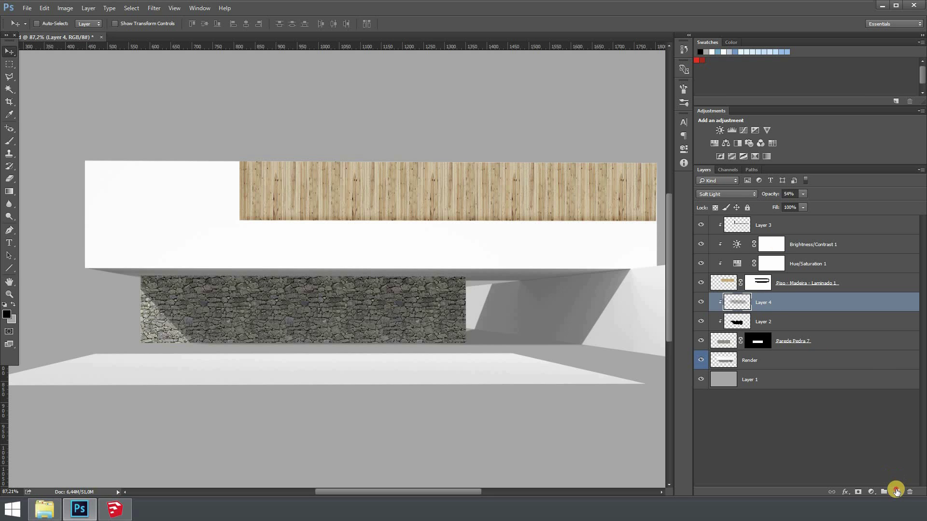
Add an empty layer above Layer 4, clip it to the stone texture, and compare the wall with Layer 4 hidden and shown
click(890, 484)
key(b)
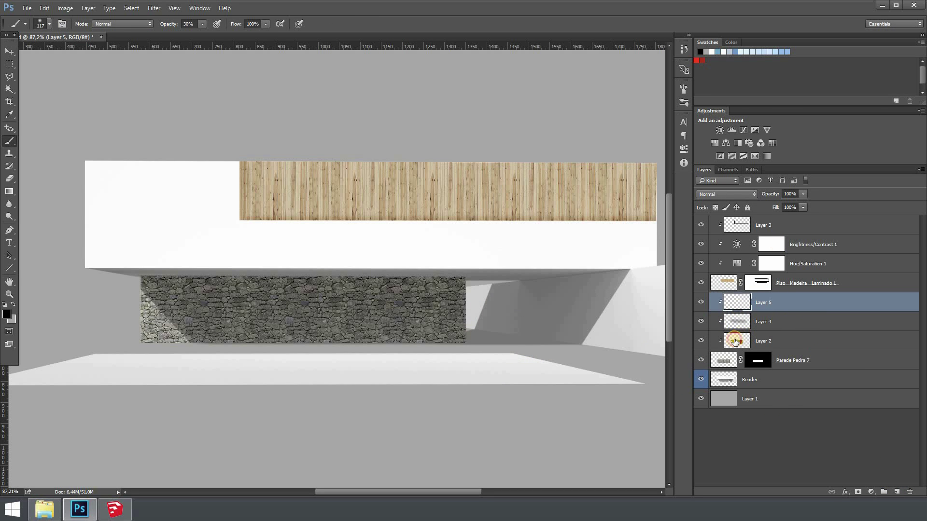
click(733, 324)
click(702, 321)
click(702, 321)
click(735, 304)
Paint a broad soft black shadow across the upper part of the stone wall on Layer 5 with a 323 px brush at 30% opacity
mouse_move(471, 271)
mouse_down()
mouse_move(129, 266)
mouse_move(531, 272)
mouse_move(513, 269)
mouse_move(137, 267)
mouse_move(574, 282)
mouse_up()
drag(451, 292, 507, 291)
mouse_move(491, 256)
mouse_down()
mouse_move(381, 245)
mouse_move(380, 221)
mouse_move(297, 212)
mouse_move(424, 228)
mouse_up()
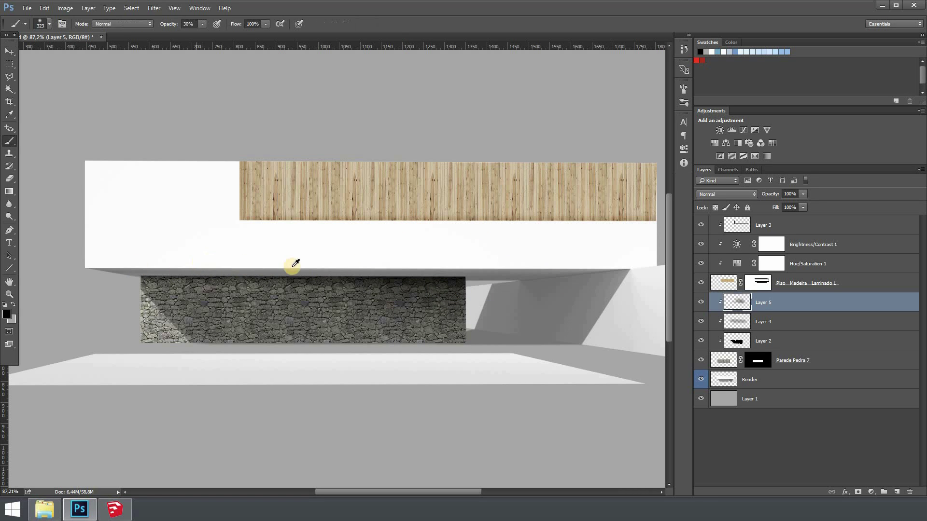
Lower Layer 5's opacity to 67% and check the effect of Layer 4 on the stone wall
scroll(379, 251, down, 5)
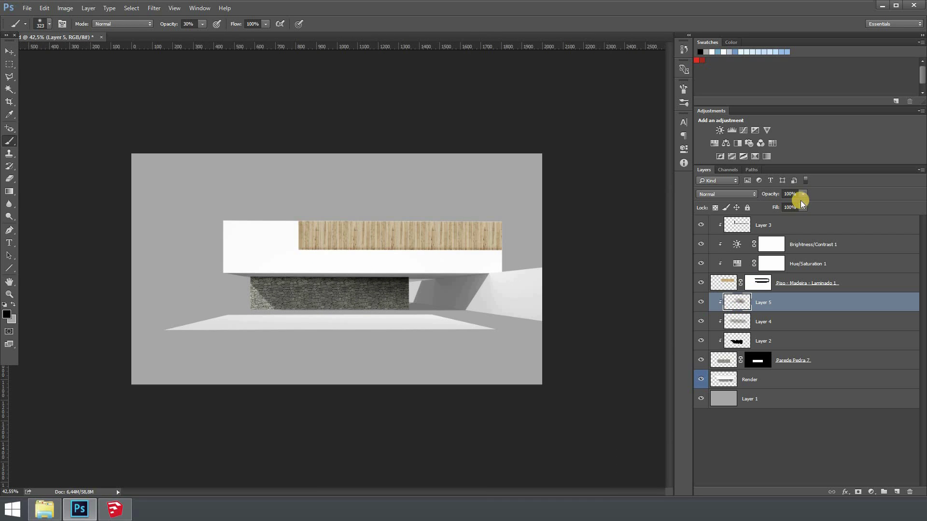
drag(796, 201, 786, 204)
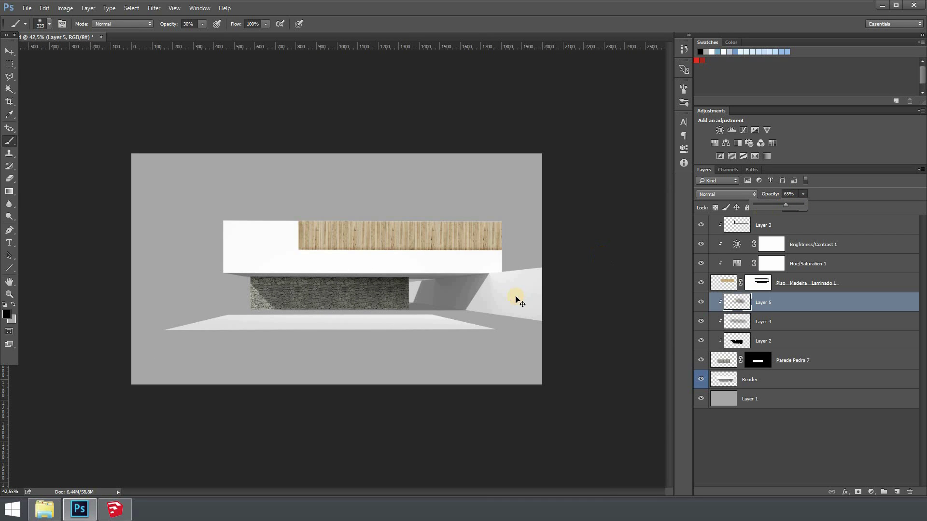
key(v)
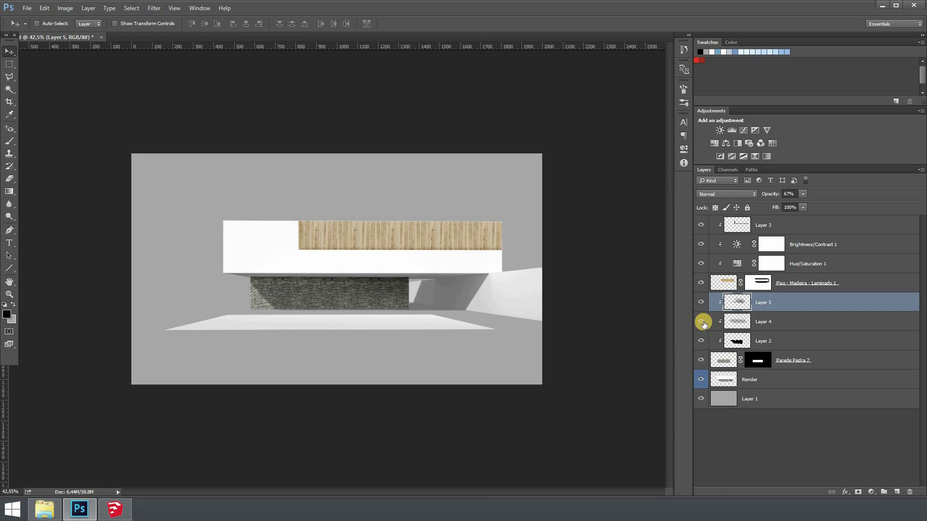
click(701, 321)
scroll(512, 266, up, 3)
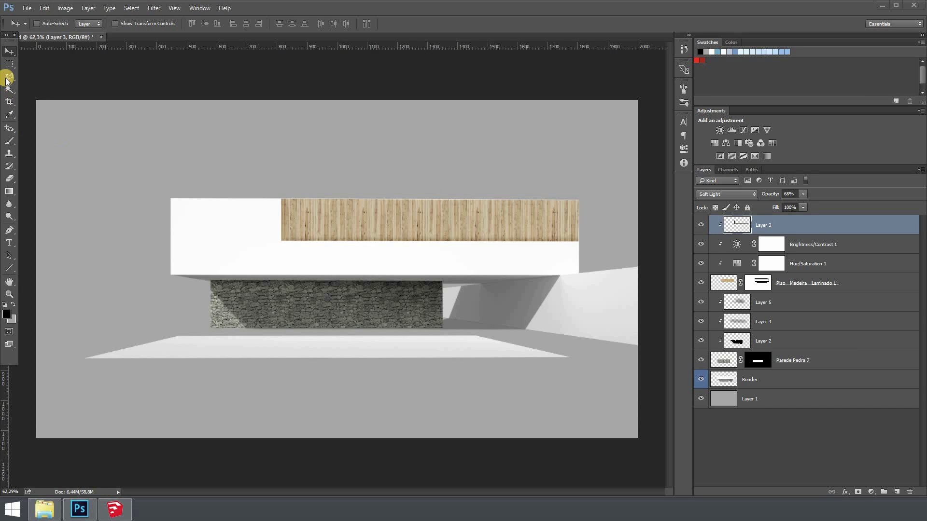
Group the Parede Pedra 7 stone layer together with its clipped Layers 2, 4 and 5
click(12, 64)
click(12, 53)
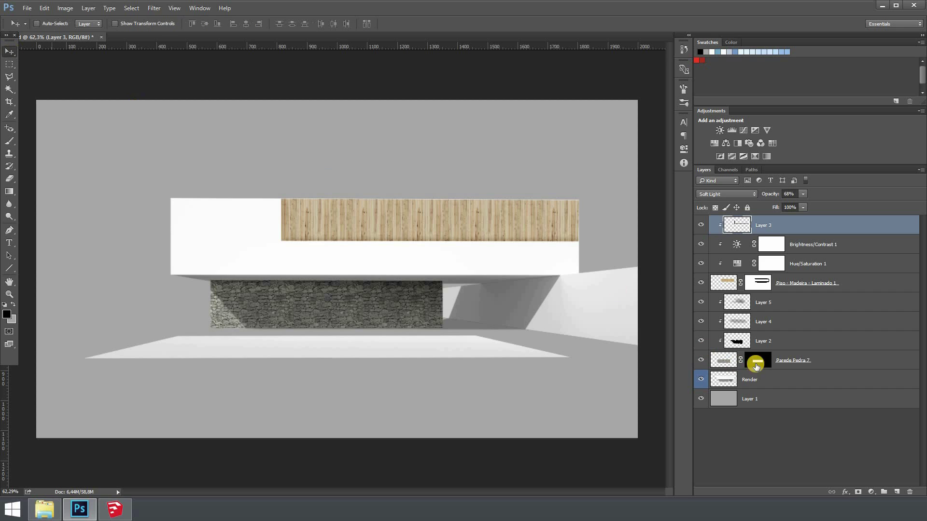
click(789, 360)
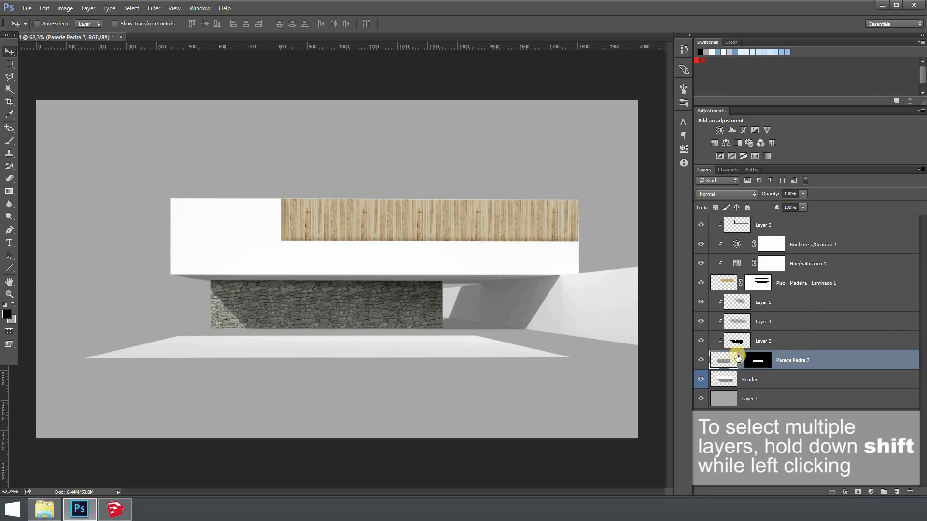
shift+click(792, 304)
key(ctrl)
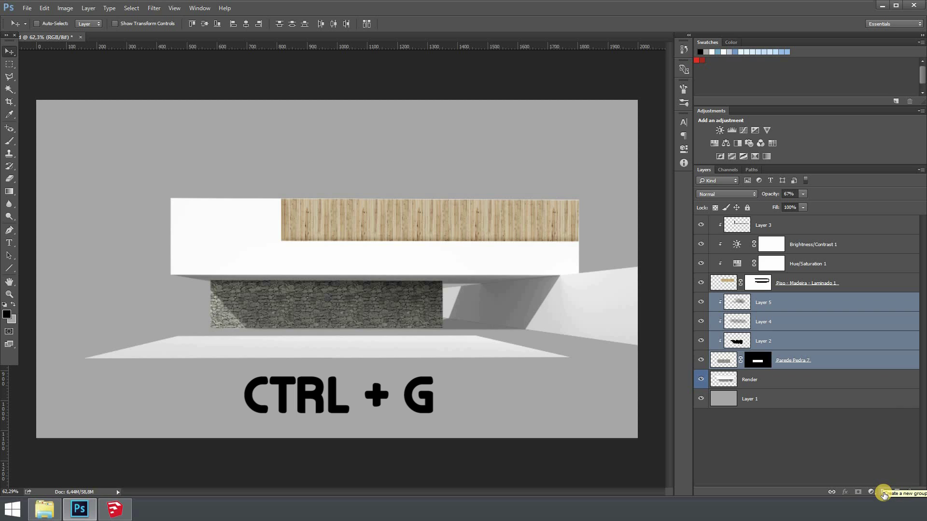
key(ctrl+g)
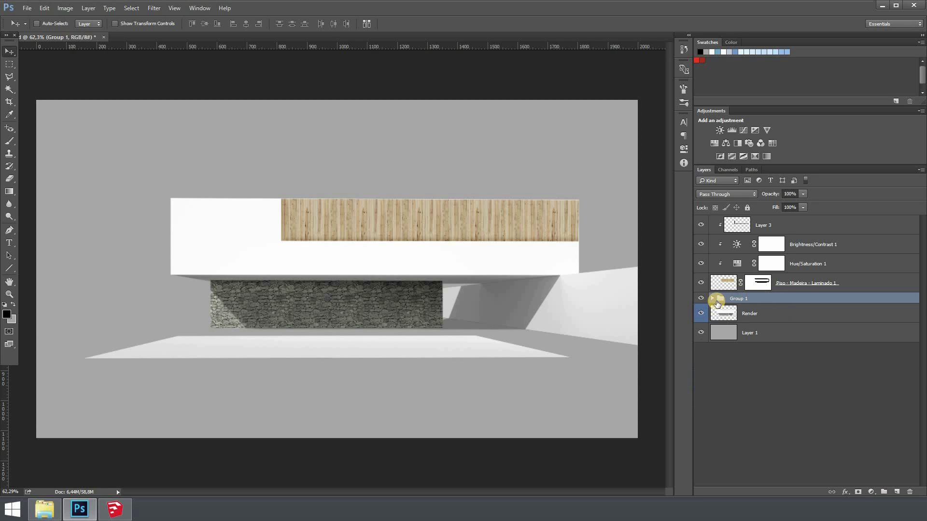
Expand the stone layer group, rename it Stone Texture, and give it a Gray colour label
click(712, 299)
double_click(738, 298)
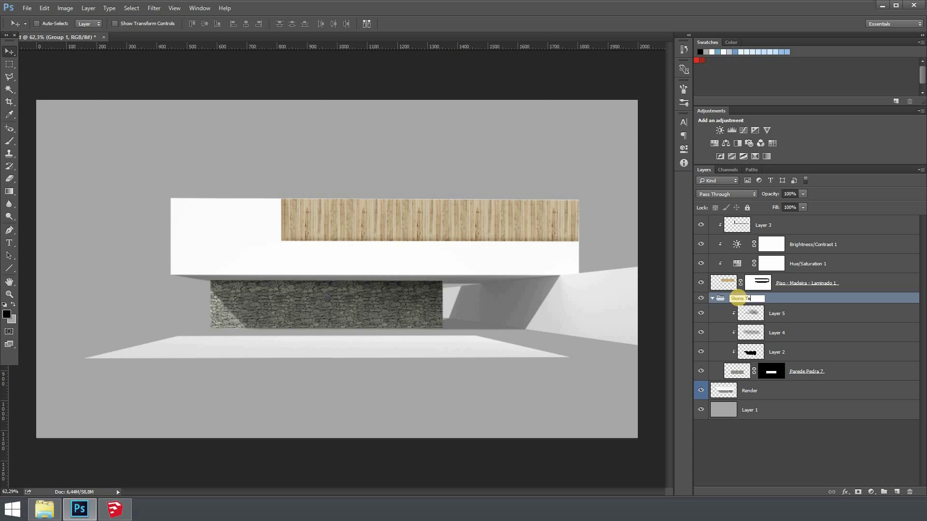
text(Stone Texture)
key(Return)
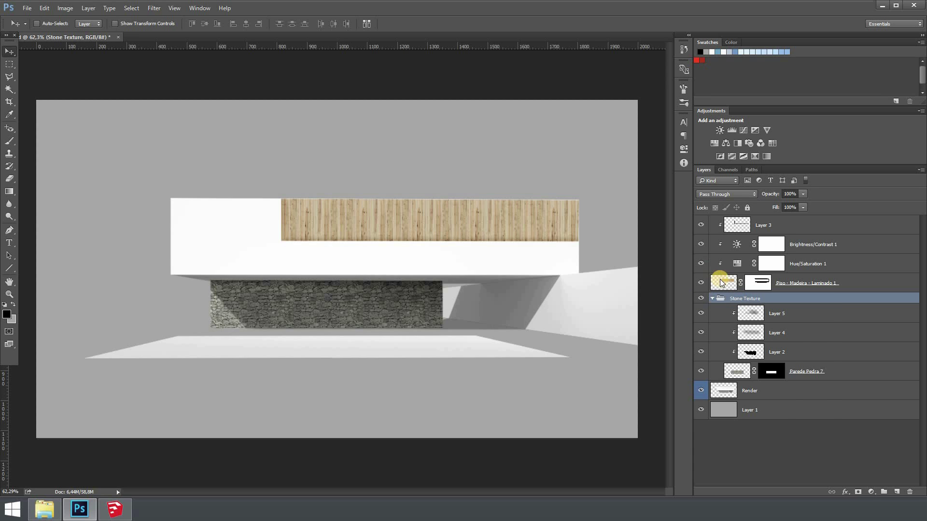
right_click(702, 298)
click(732, 411)
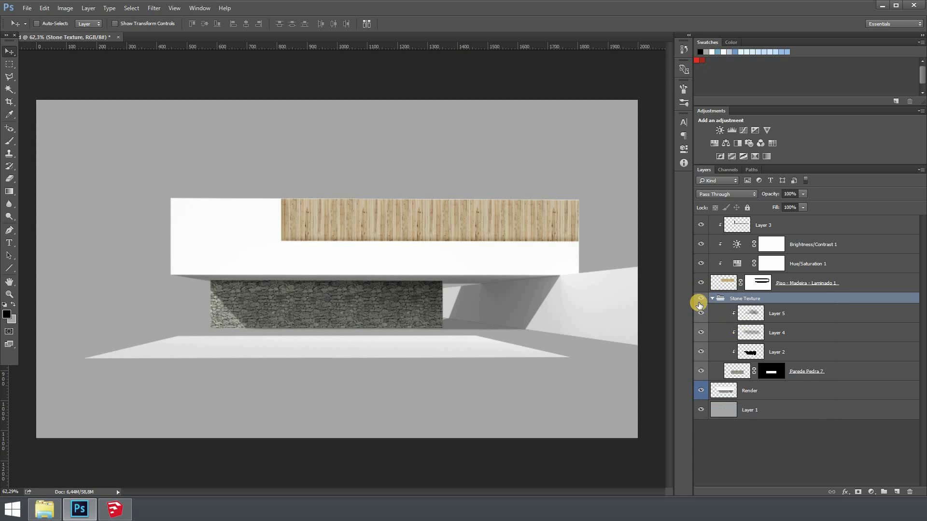
Group the Piso - Madeira - Laminado 1 layer with all layers clipped to it and name the group Wodd Texture
click(802, 284)
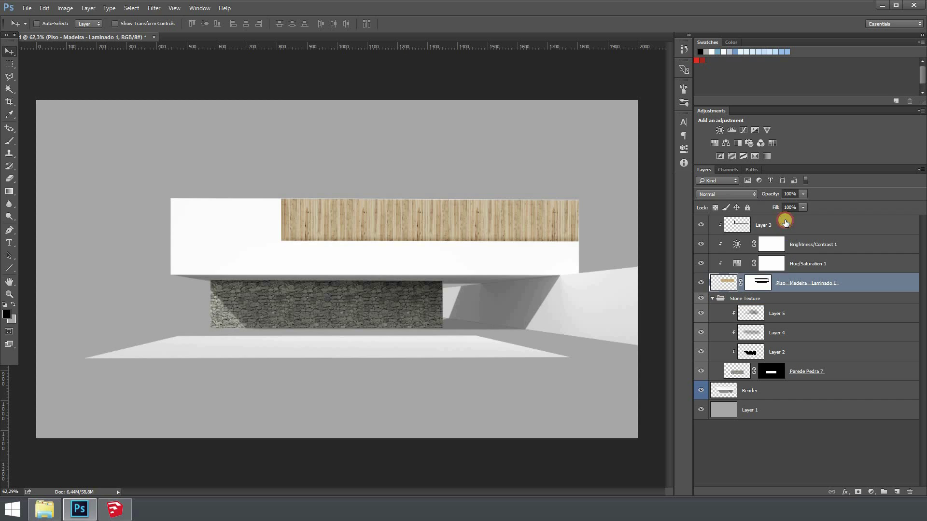
shift+click(785, 222)
key(ctrl+g)
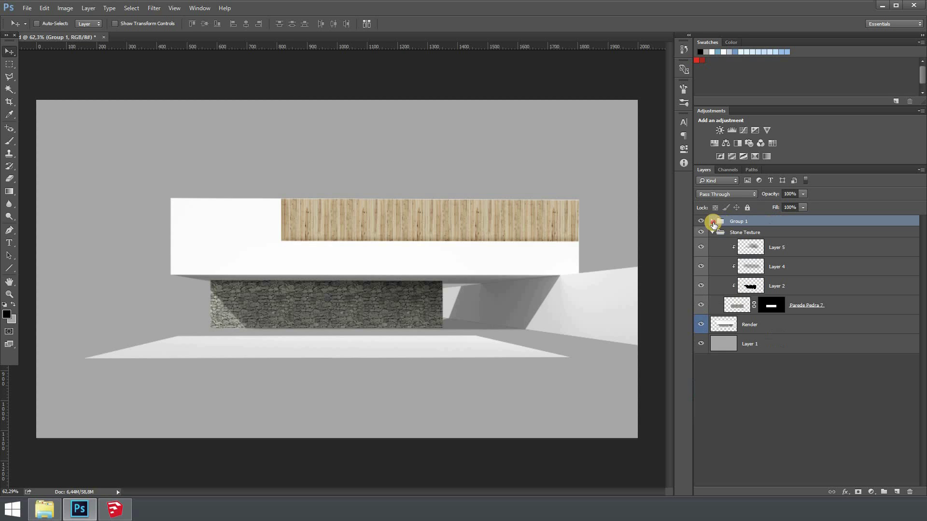
click(713, 222)
double_click(740, 221)
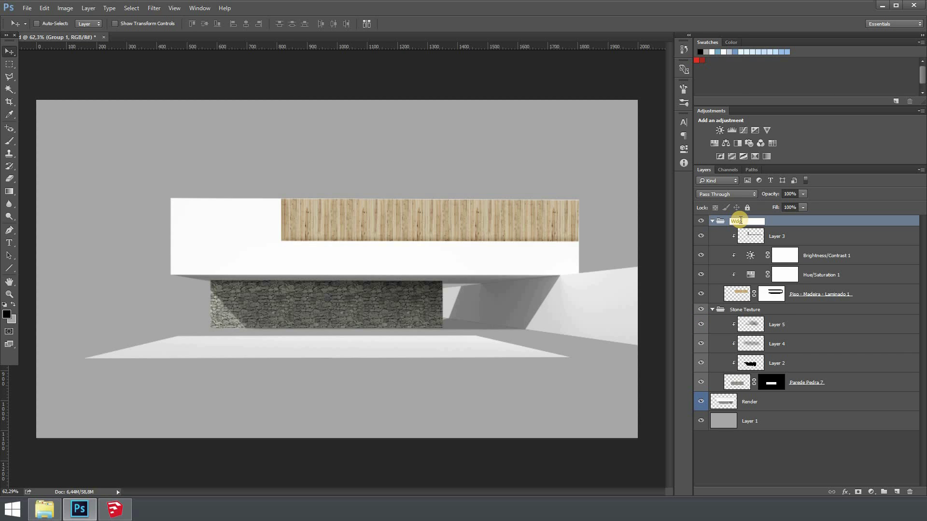
text(Wodd Texture)
key(Return)
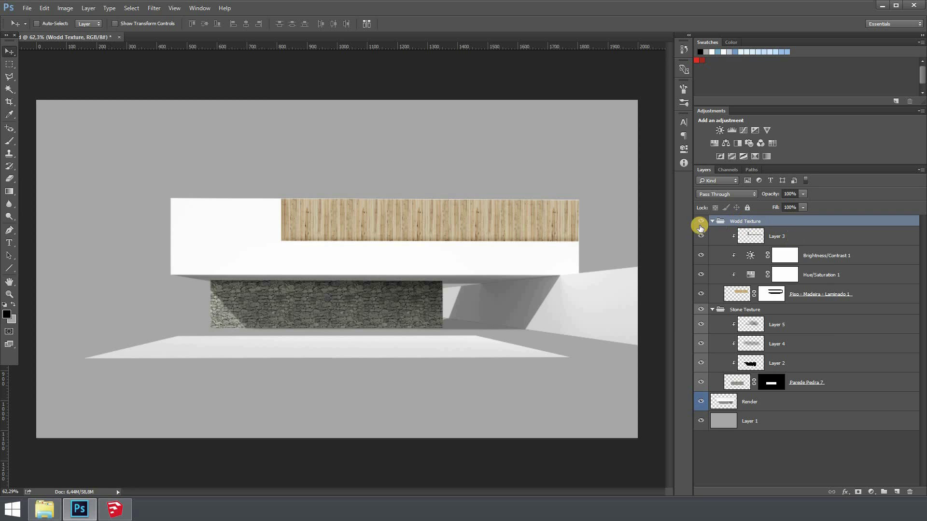
Give the wood layer group a Yellow colour label and collapse it
right_click(701, 220)
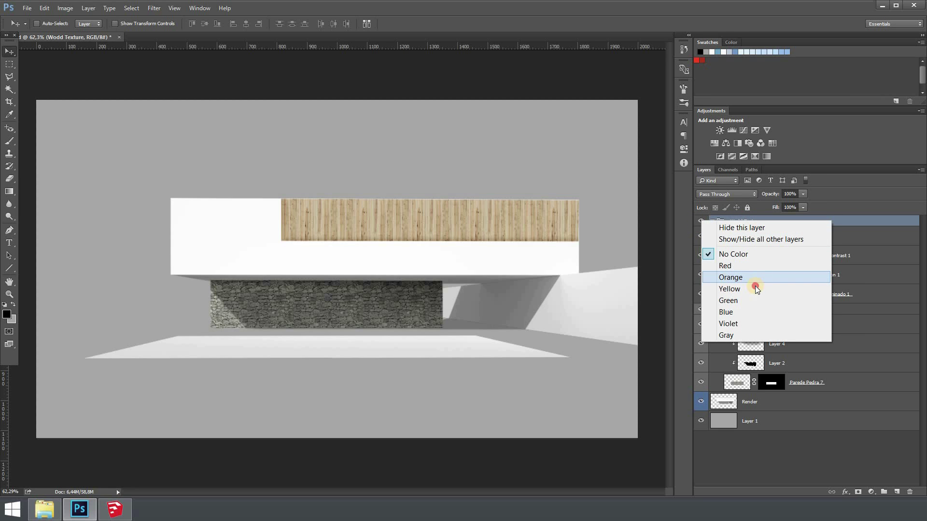
click(755, 288)
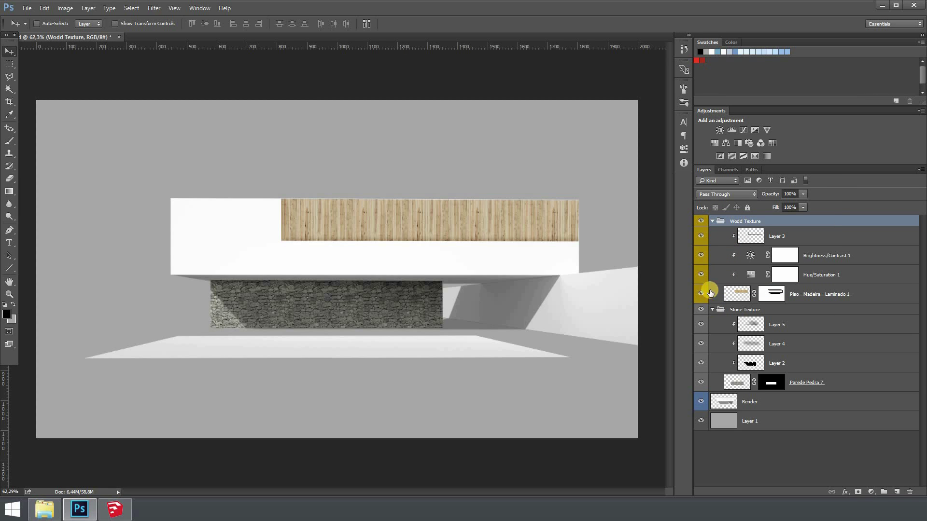
click(713, 222)
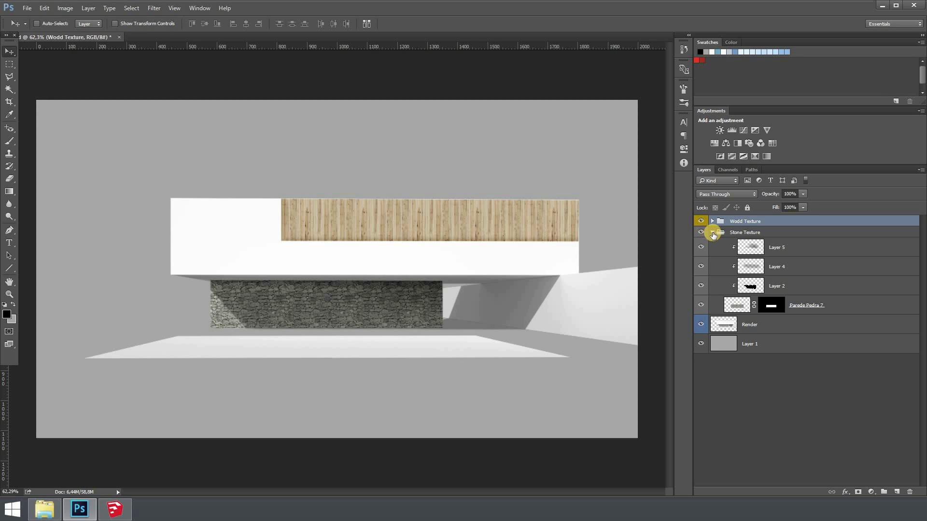
Correct the wood layer group's name to Wood Texture and leave that group selected
double_click(740, 221)
click(740, 221)
click(769, 233)
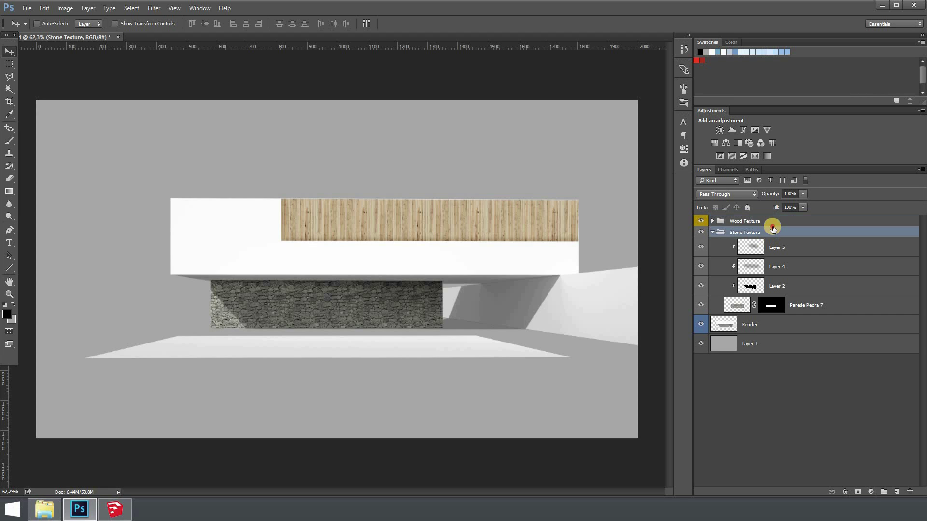
click(774, 222)
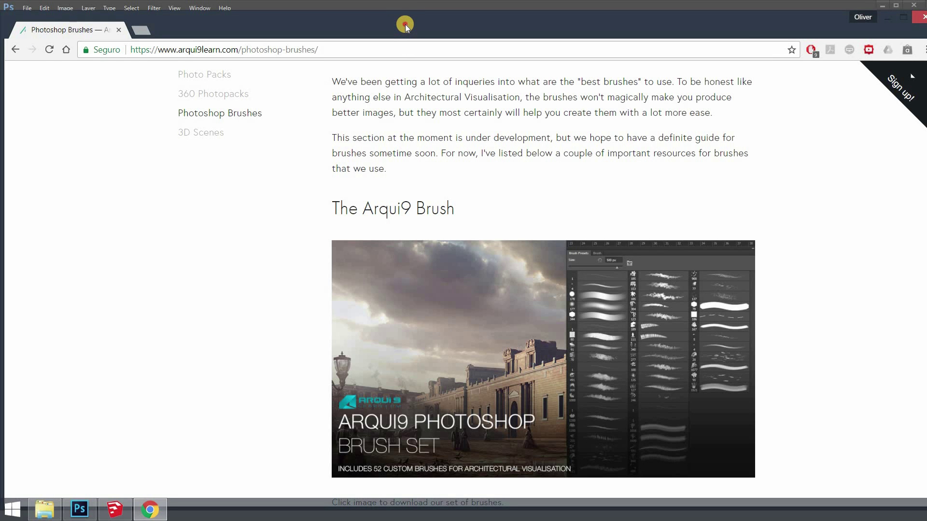
Highlight The Arqui9 Brush heading on the Photoshop Brushes web page and examine the brush set shown below it
drag(404, 24, 410, 17)
drag(335, 202, 464, 207)
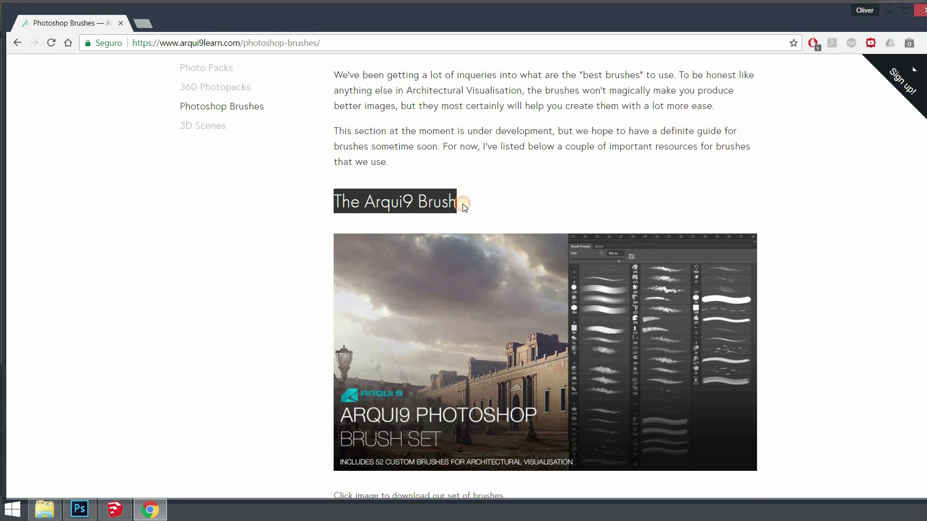
scroll(464, 208, down, 2)
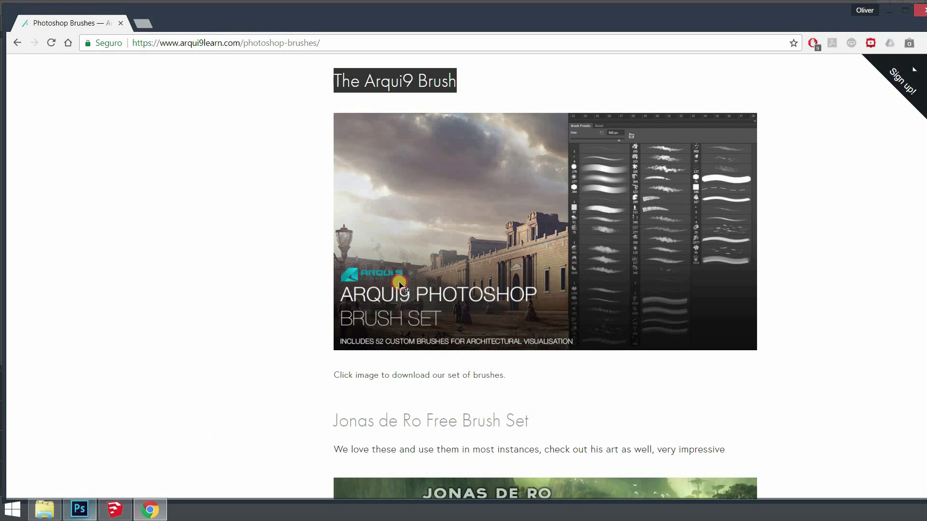
Switch back to Photoshop and choose the 1200 px textured brush from the brush presets
key(alt+Tab)
right_click(495, 318)
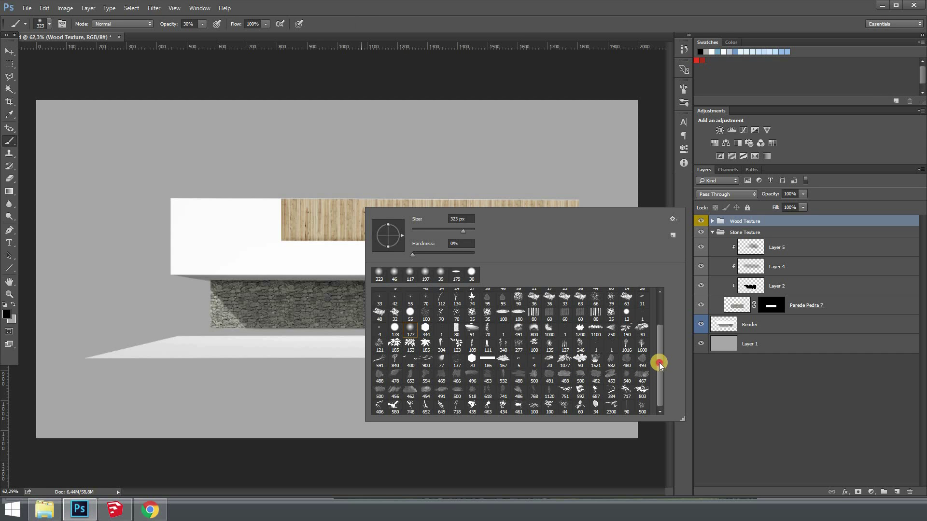
mouse_move(659, 363)
mouse_down()
mouse_move(659, 343)
mouse_move(617, 341)
mouse_move(552, 294)
mouse_move(656, 311)
mouse_move(665, 300)
mouse_up()
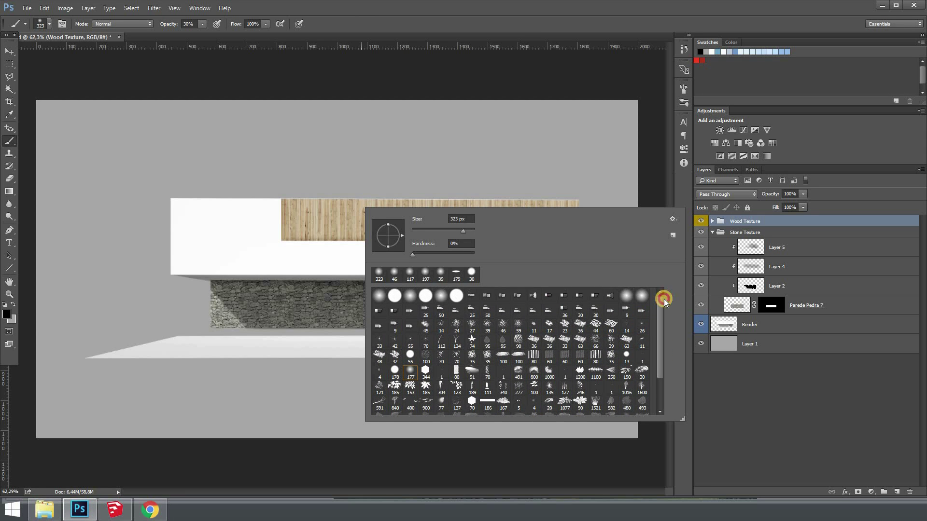
click(579, 372)
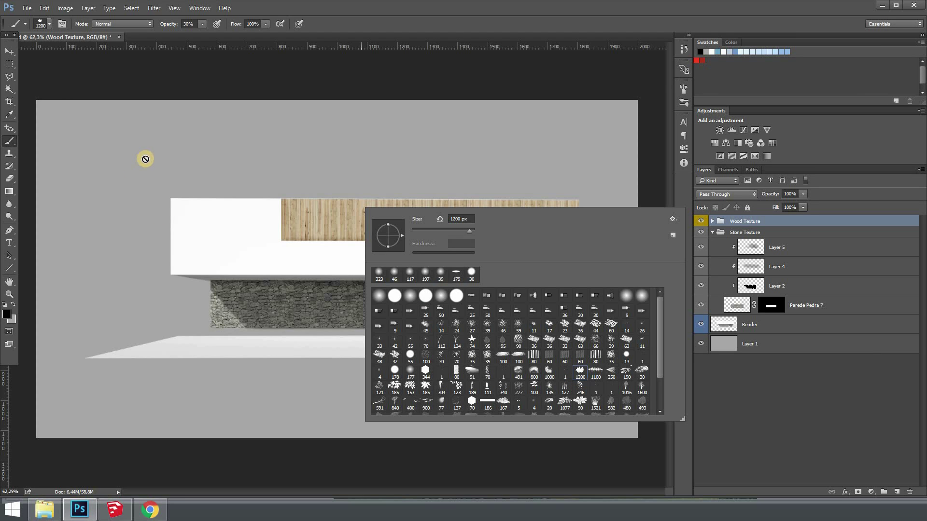
Add an empty layer above Layer 5 in the Stone Texture group and load the Arqui9LearnSet_ brush file into the brush presets
click(786, 248)
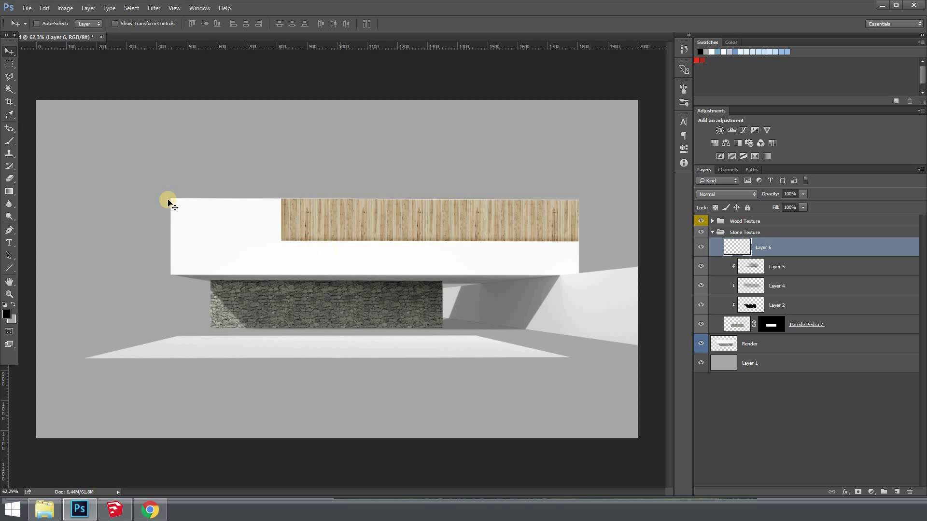
key(b)
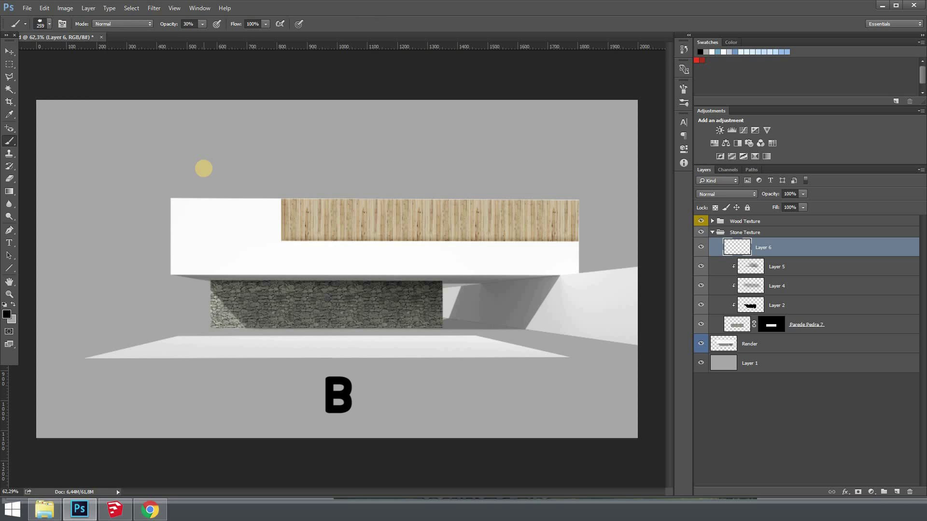
right_click(208, 176)
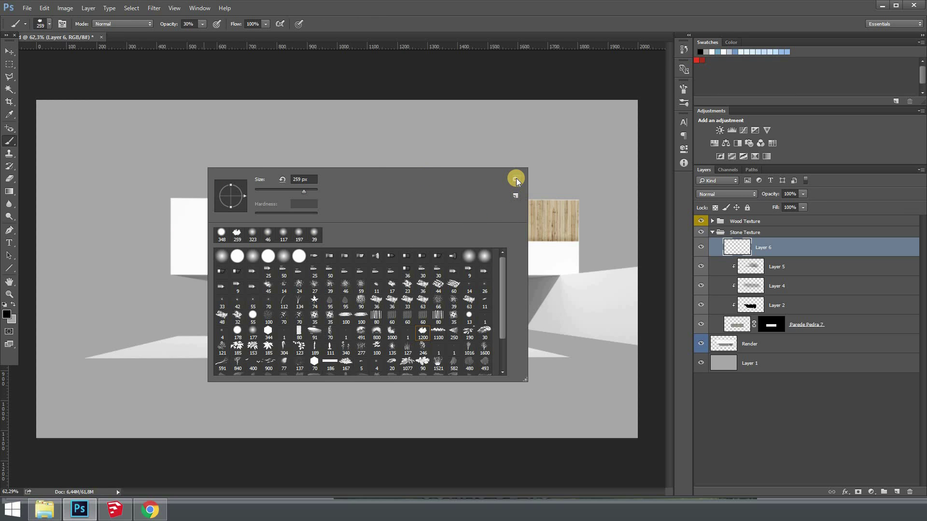
click(515, 180)
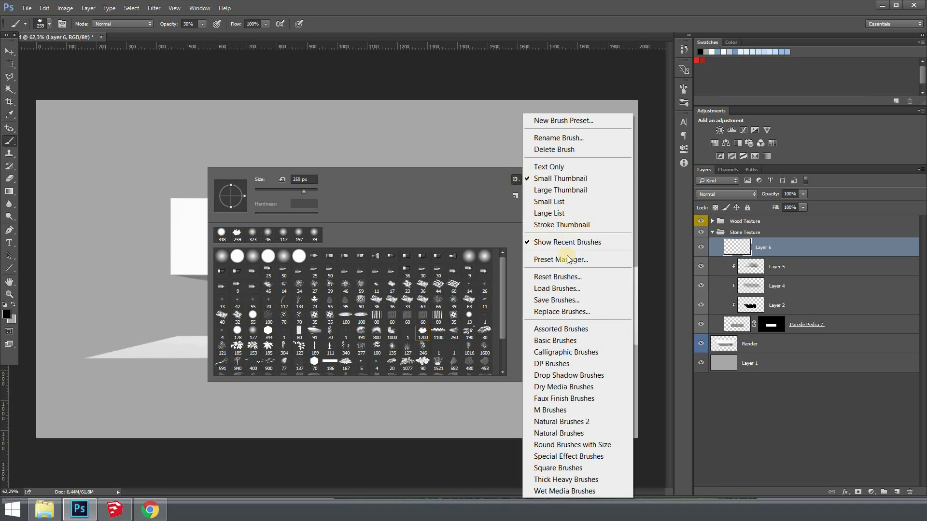
click(566, 289)
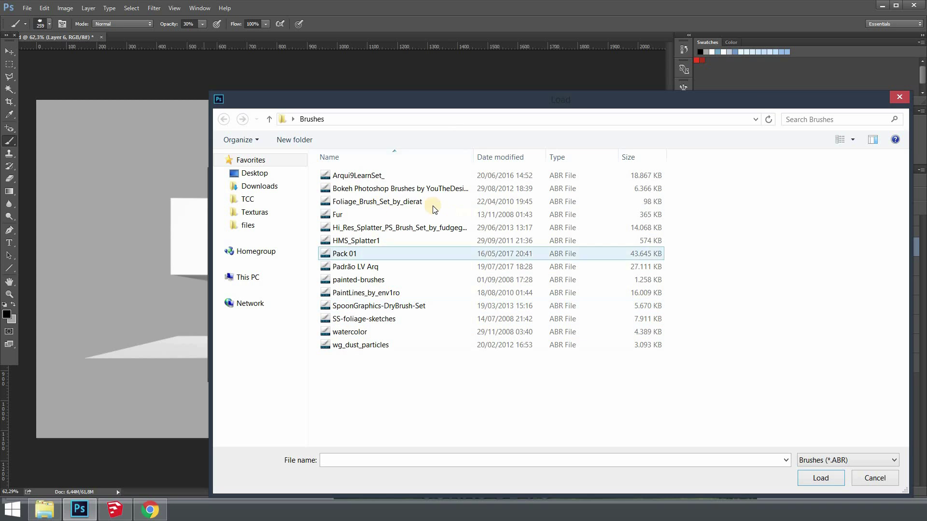
click(377, 176)
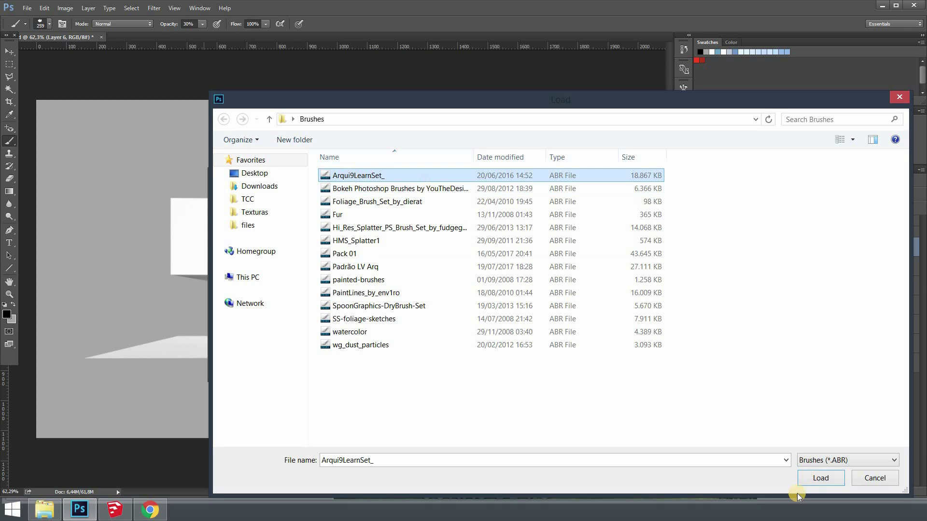
key(Return)
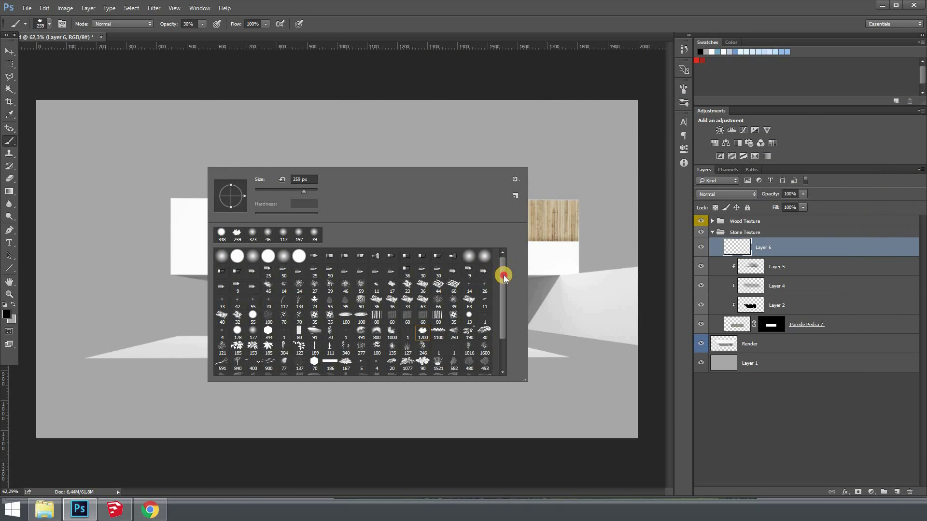
Choose the 177 px soft round brush preset and set its size to 139 px
scroll(362, 269, down, 2)
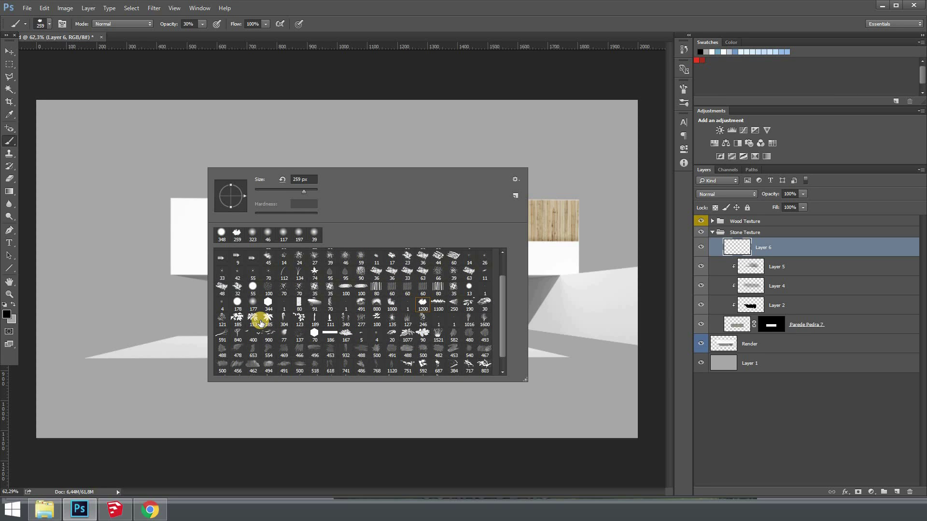
click(253, 304)
click(287, 192)
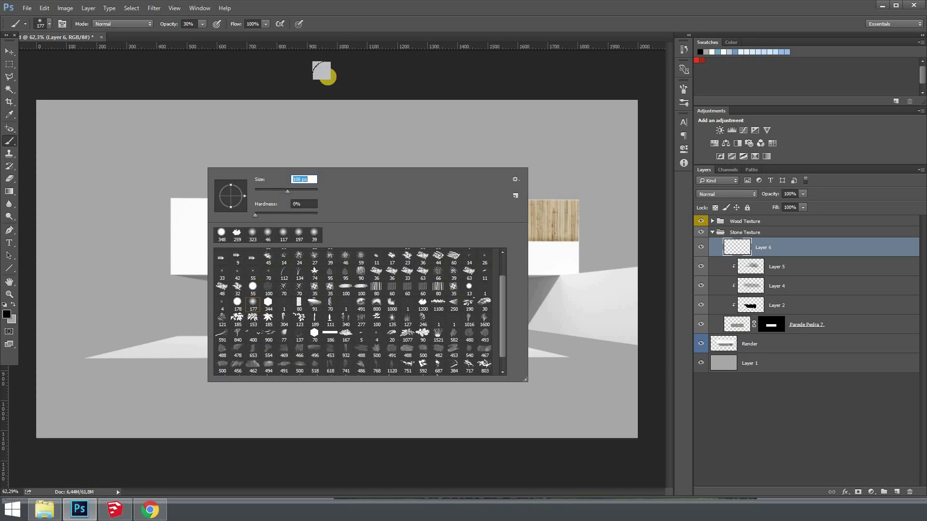
drag(287, 192, 290, 193)
click(356, 66)
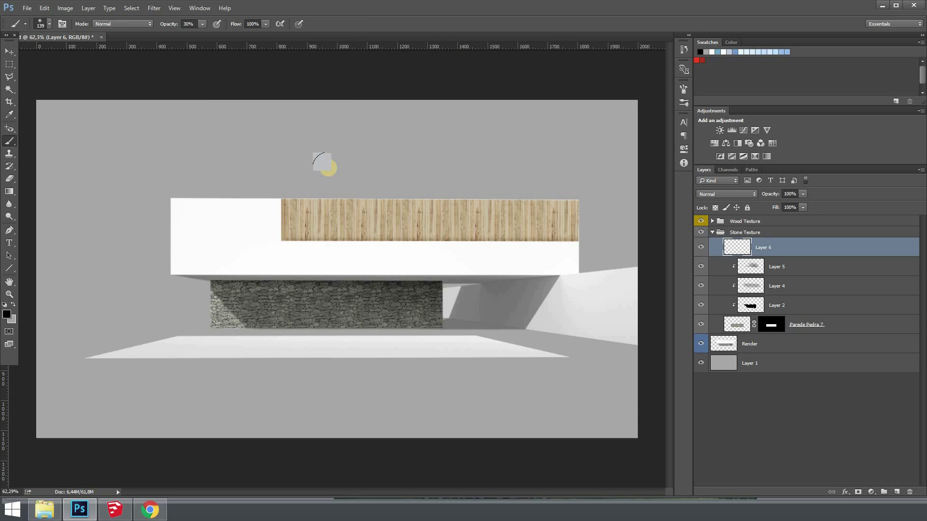
Enlarge the soft brush interactively over the canvas to a diameter of about 527 px, keeping 0% hardness
right_click(429, 264)
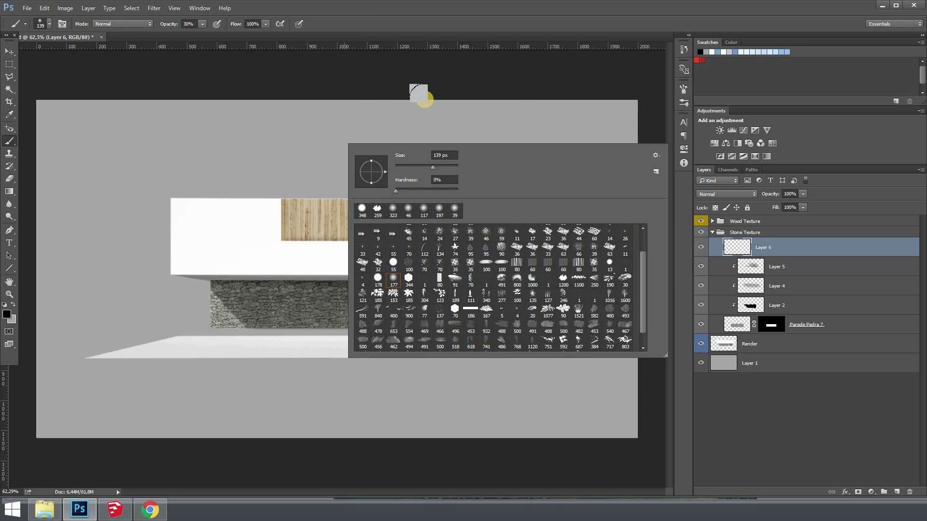
click(429, 22)
mouse_move(257, 219)
mouse_down()
mouse_move(332, 218)
mouse_move(234, 219)
mouse_move(507, 219)
mouse_move(222, 218)
mouse_move(397, 218)
mouse_move(298, 223)
mouse_up()
drag(446, 274, 456, 79)
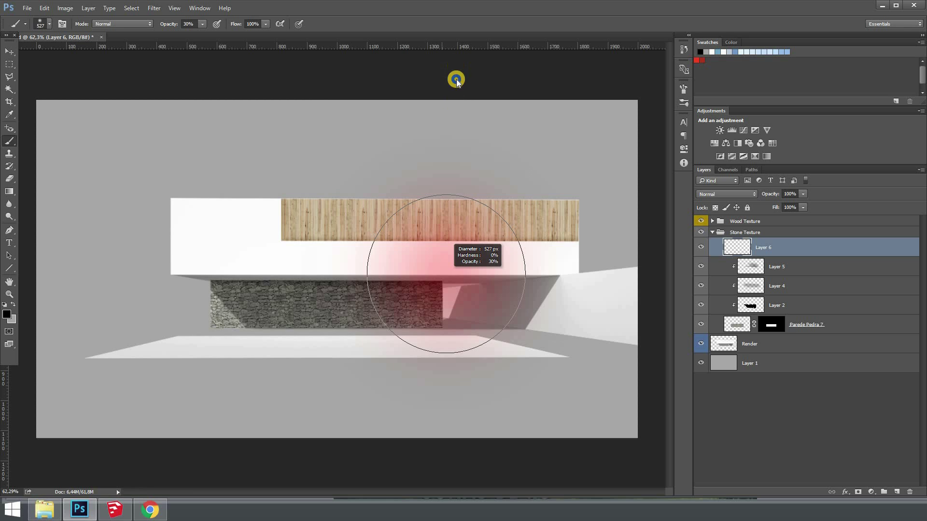
mouse_move(448, 378)
mouse_down()
mouse_move(455, 416)
mouse_move(438, 259)
mouse_move(441, 149)
mouse_move(459, 358)
mouse_move(449, 289)
mouse_move(507, 237)
mouse_up()
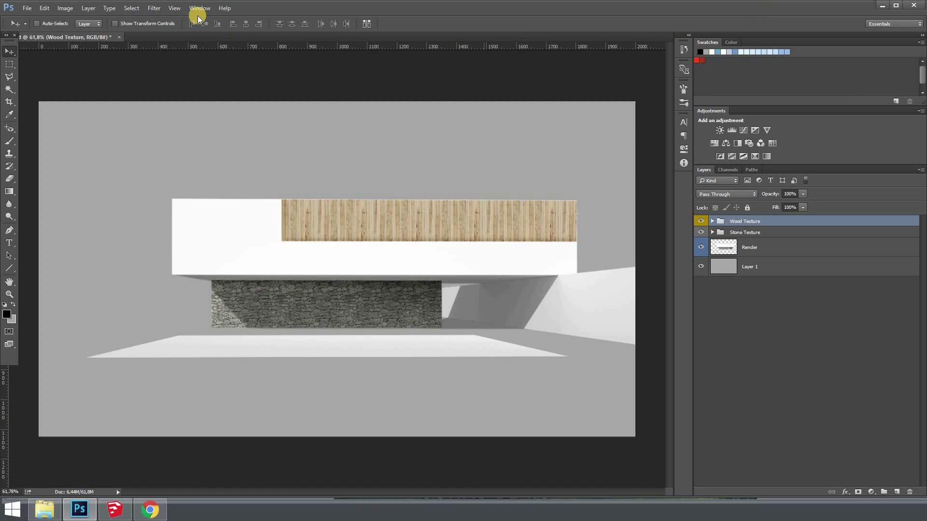
click(155, 15)
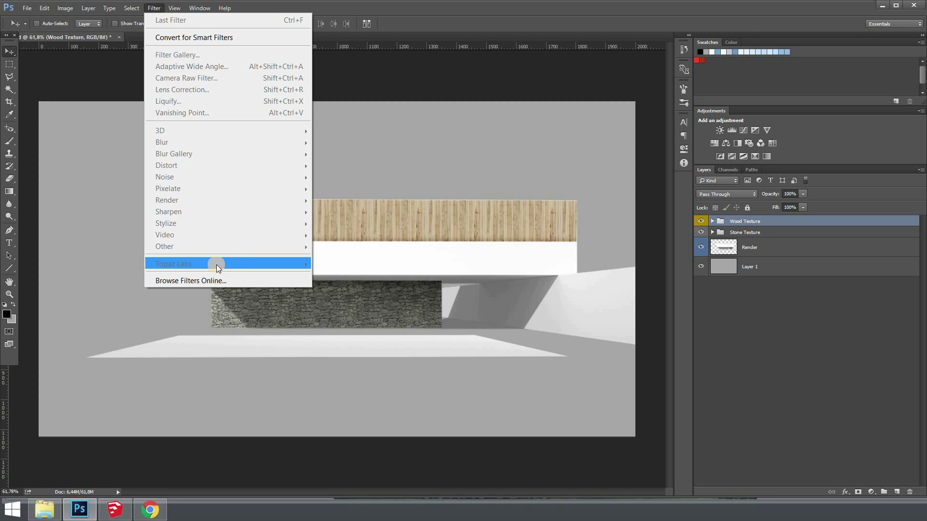
click(653, 204)
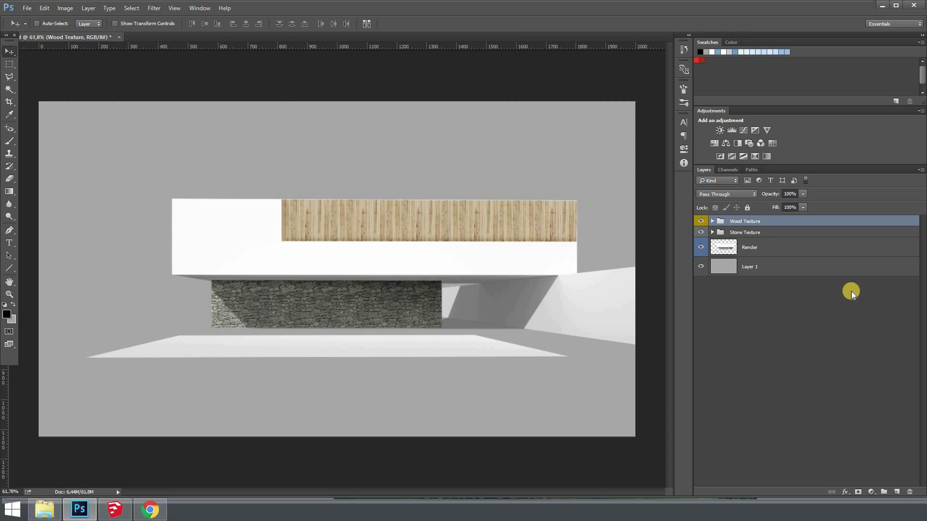
Add a new layer above the Wood Texture group and stamp all visible layers onto it
click(896, 492)
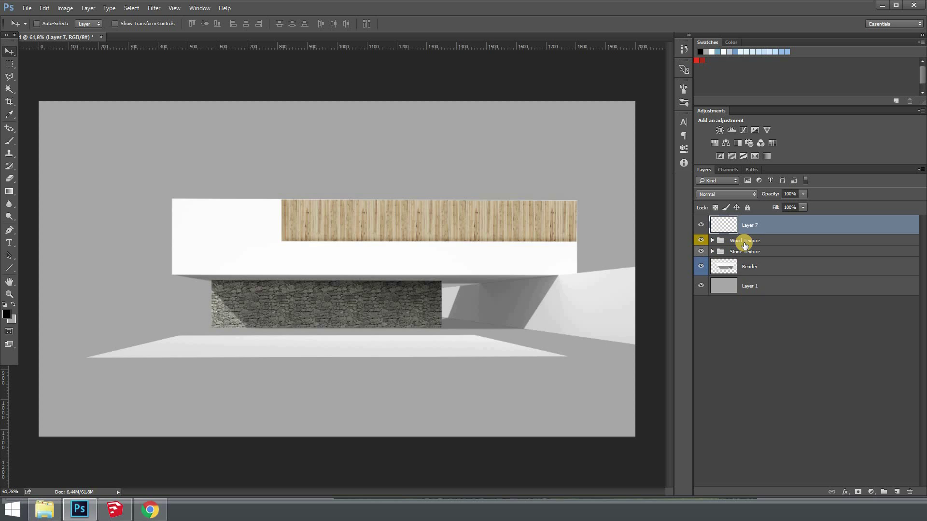
key(ctrl+alt+shift+e)
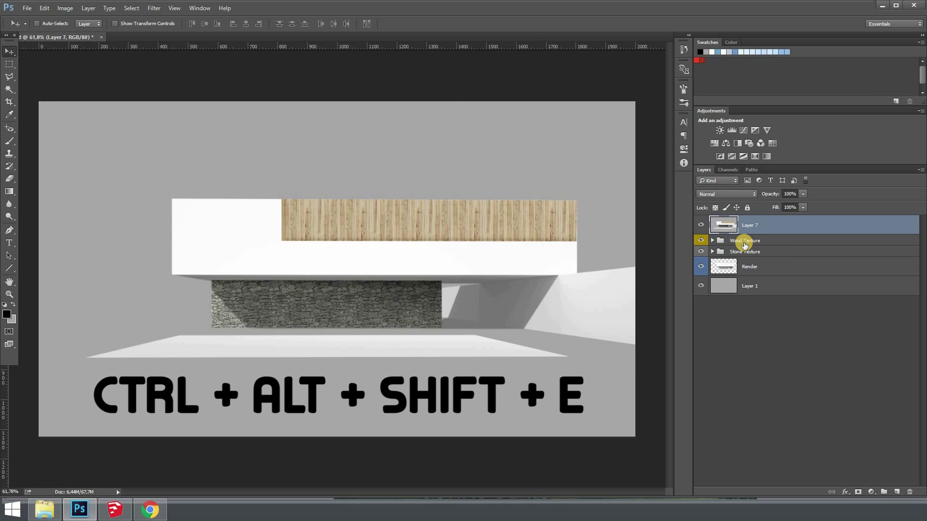
key(alt)
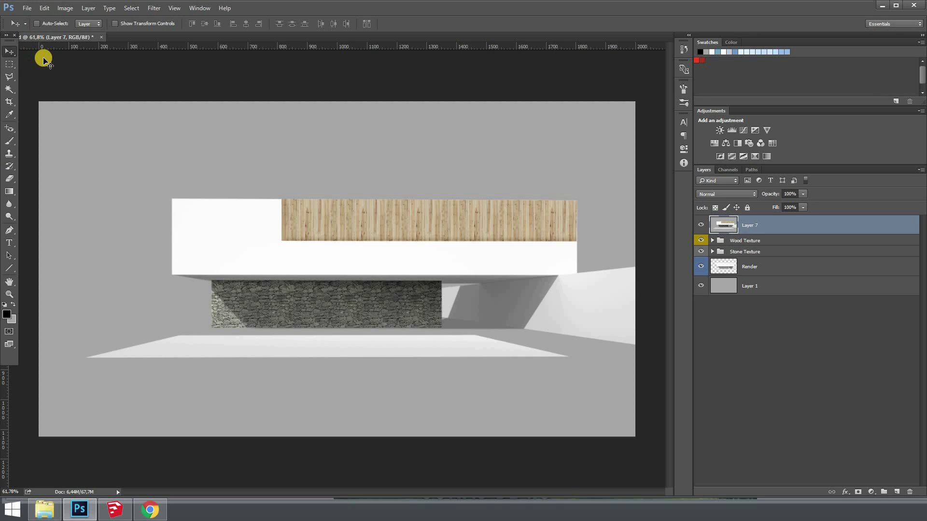
Open the Topaz Clarity filter for the merged layer
click(153, 9)
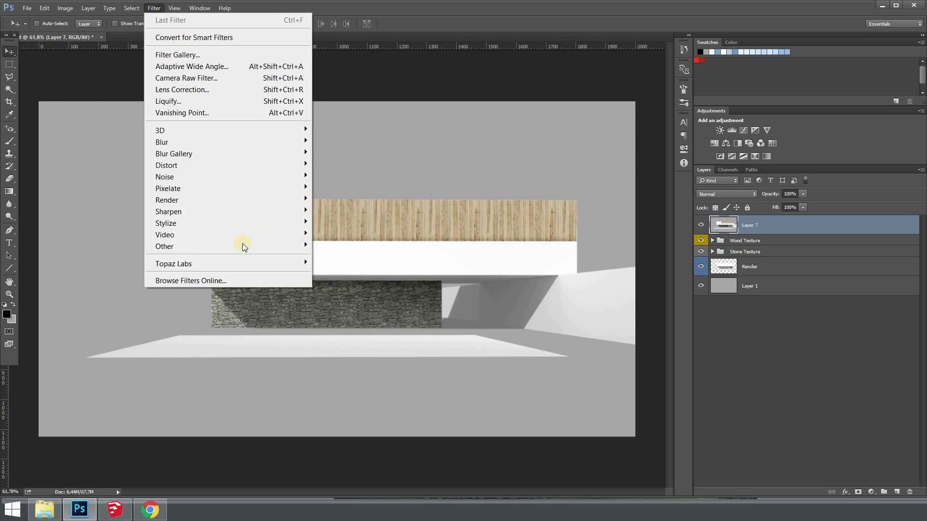
click(230, 259)
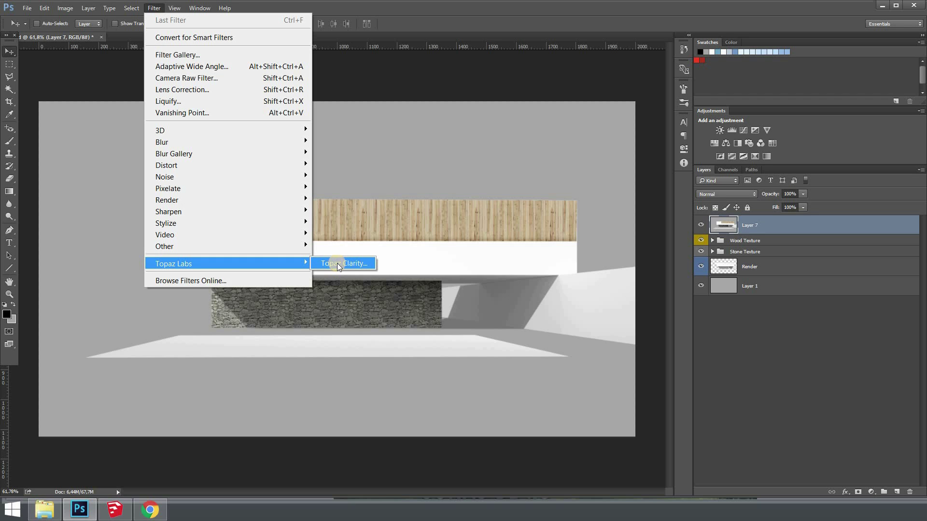
click(337, 263)
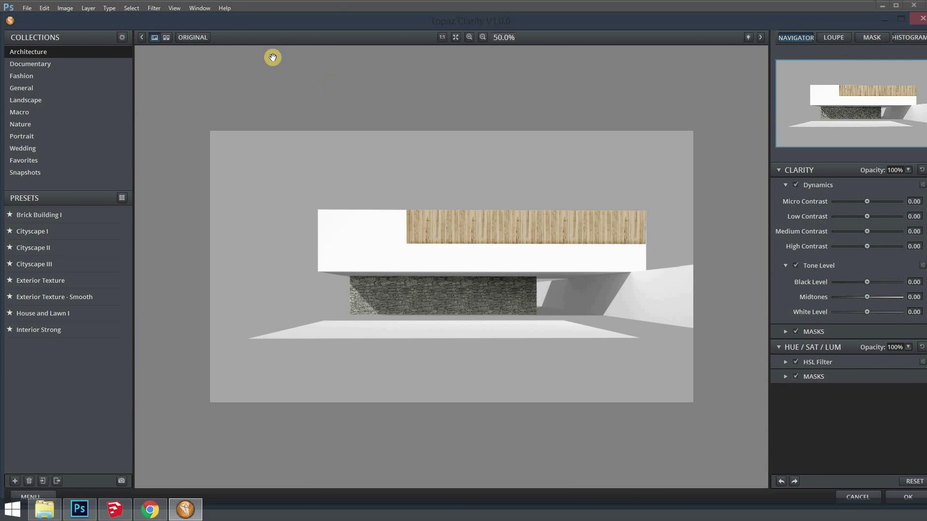
Preview the Cityscape presets in the Architecture collection and apply Cityscape III to the image
mouse_move(78, 231)
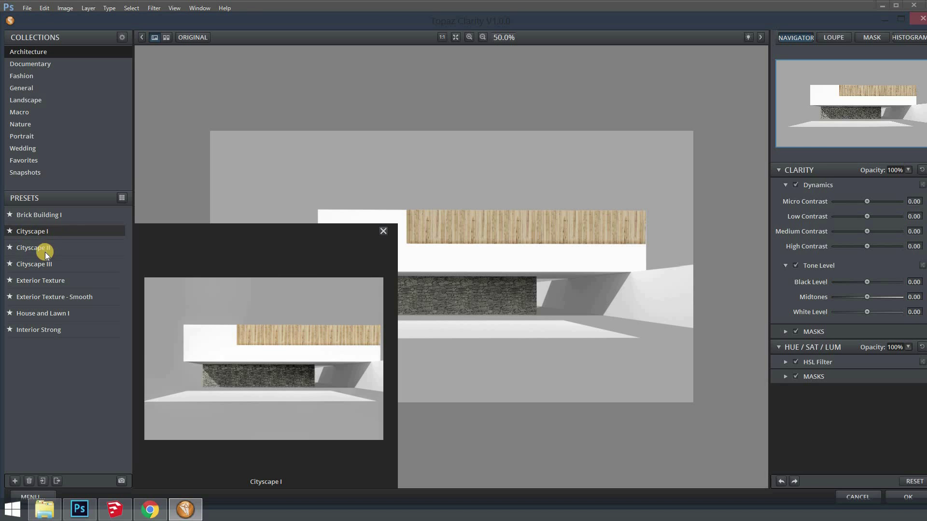
click(59, 250)
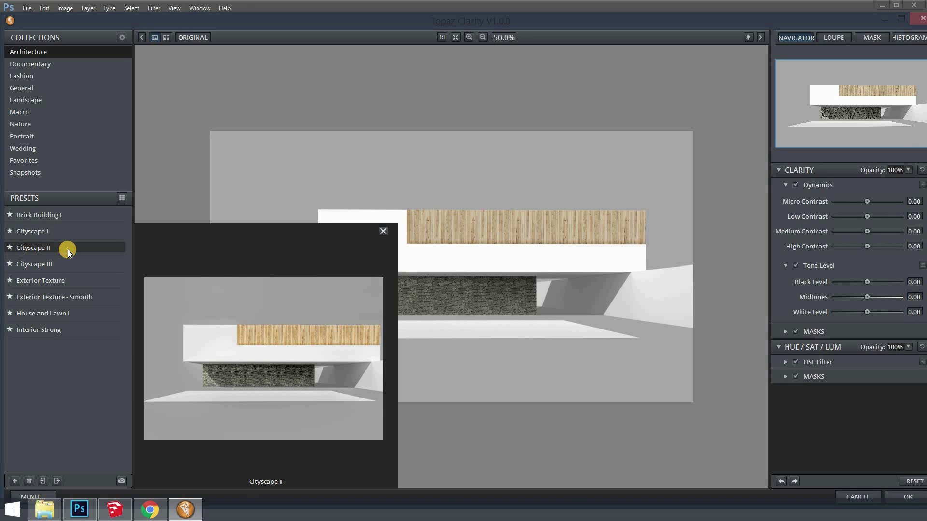
click(57, 264)
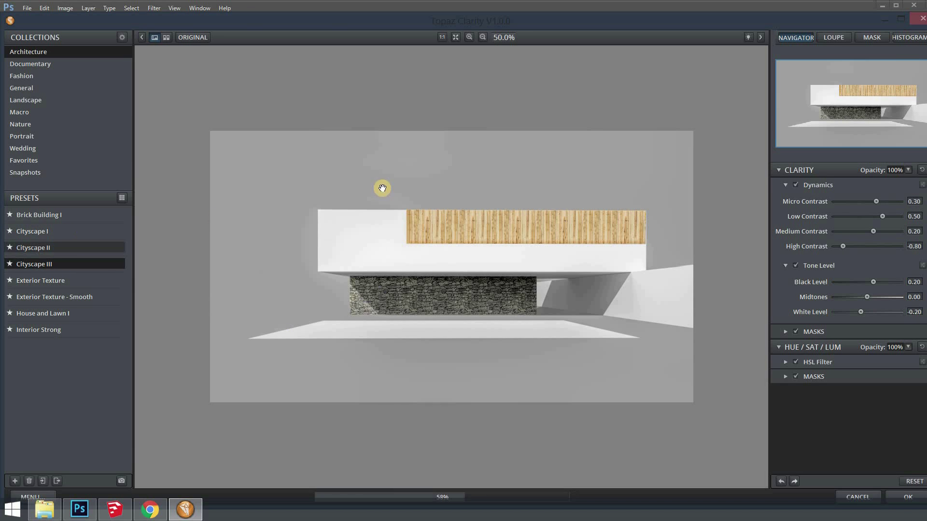
click(380, 230)
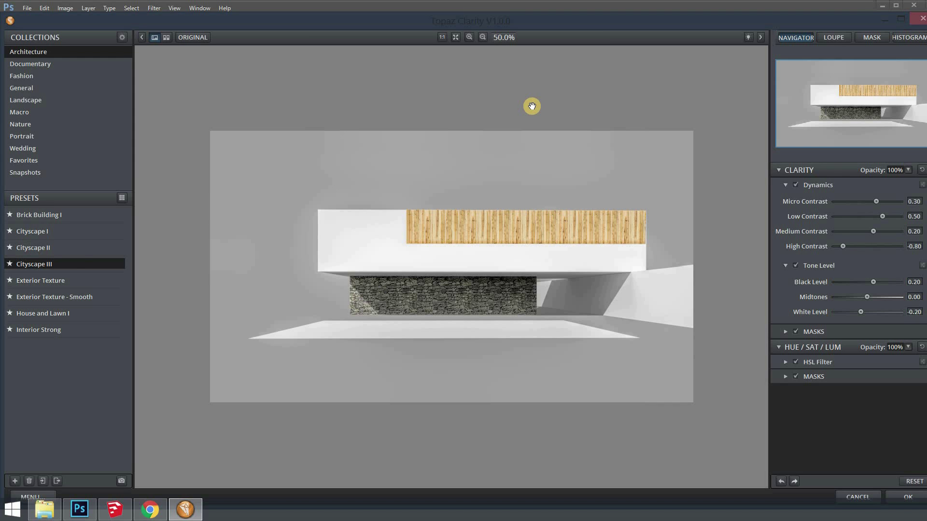
click(71, 262)
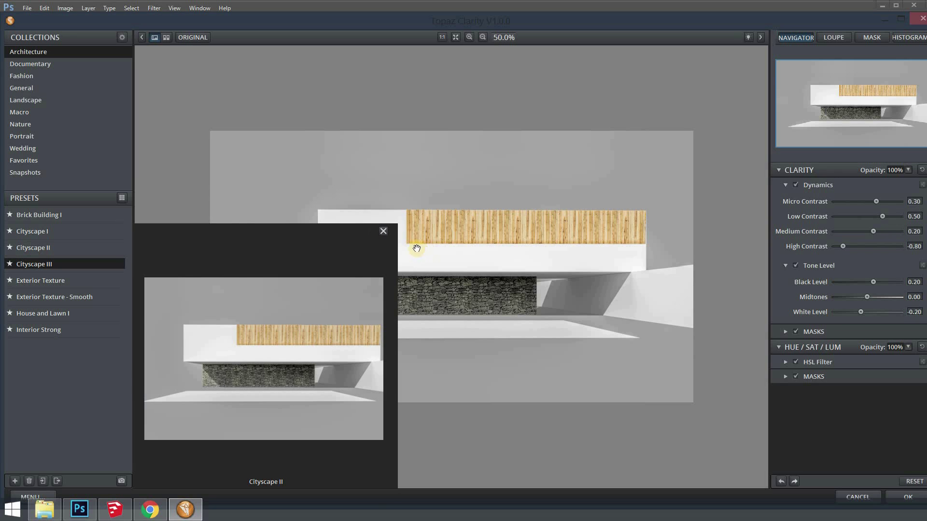
click(383, 231)
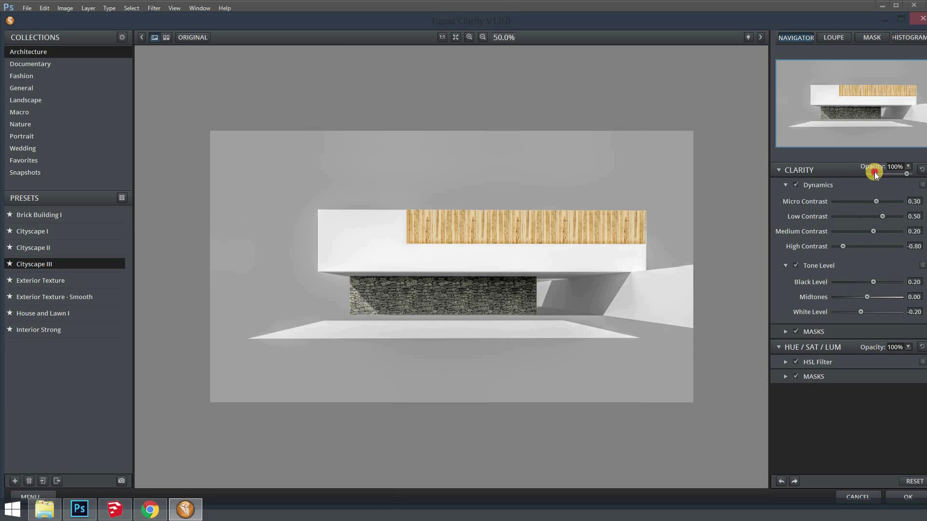
Vary the Clarity and Hue/Sat/Lum opacities, return them to full strength, and apply the Topaz Clarity filter to the layer
drag(875, 173, 924, 176)
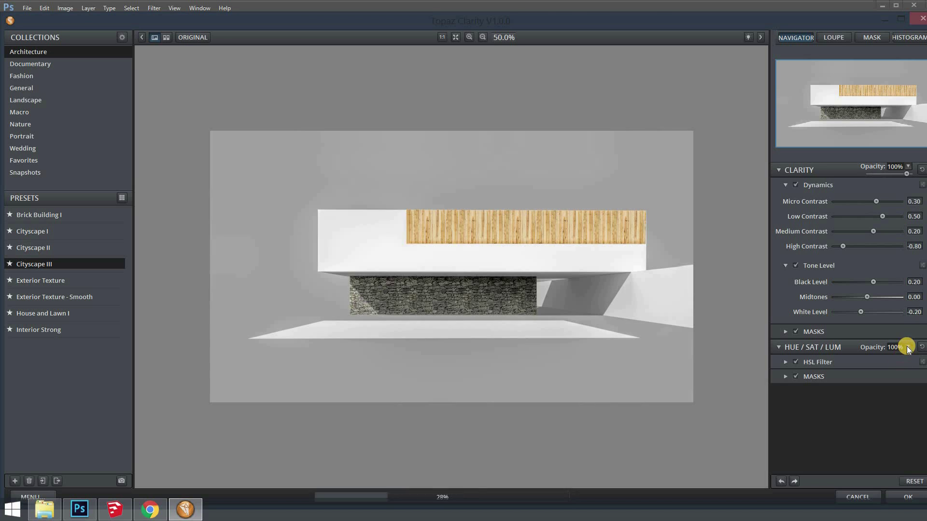
drag(907, 348, 856, 348)
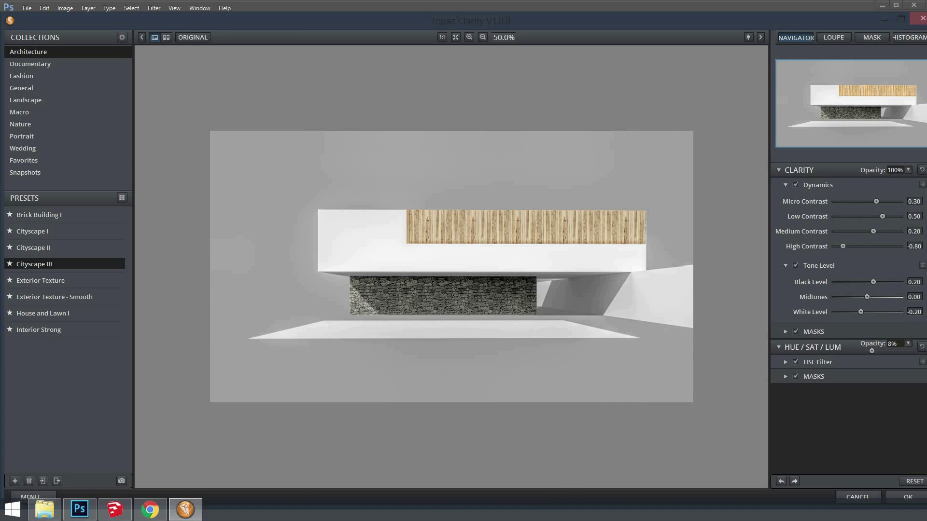
mouse_move(917, 350)
mouse_down()
mouse_move(874, 351)
mouse_move(916, 352)
mouse_up()
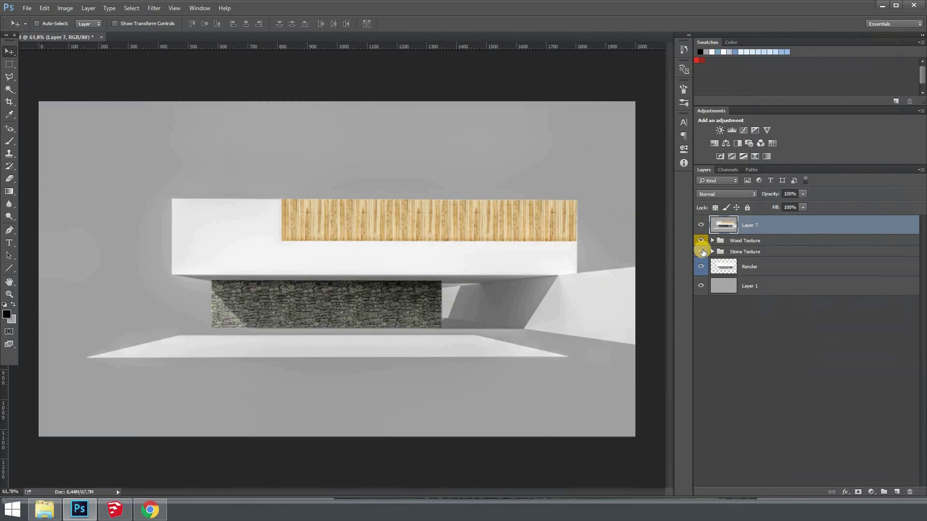
Compare the render with and without the filtered merged layer, both in full view and close up on the stone wall
click(700, 225)
click(700, 225)
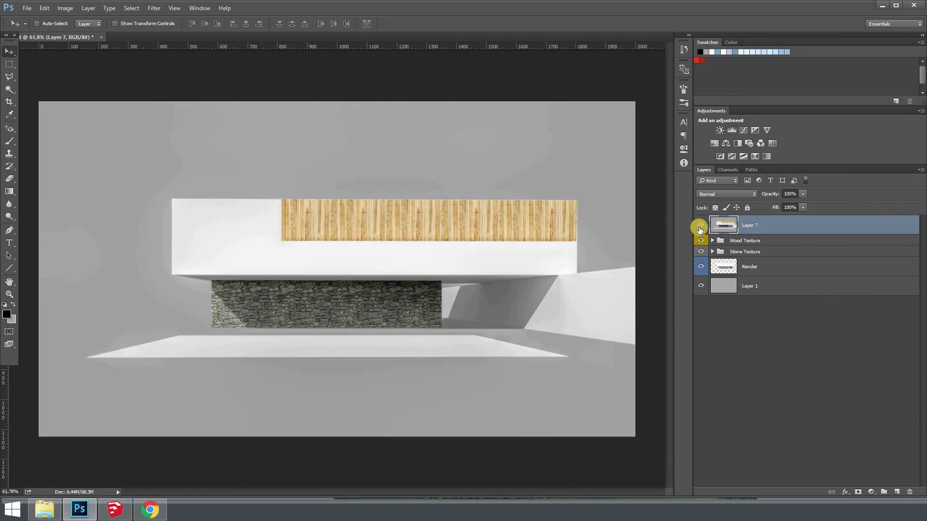
click(701, 225)
click(701, 225)
scroll(248, 298, up, 5)
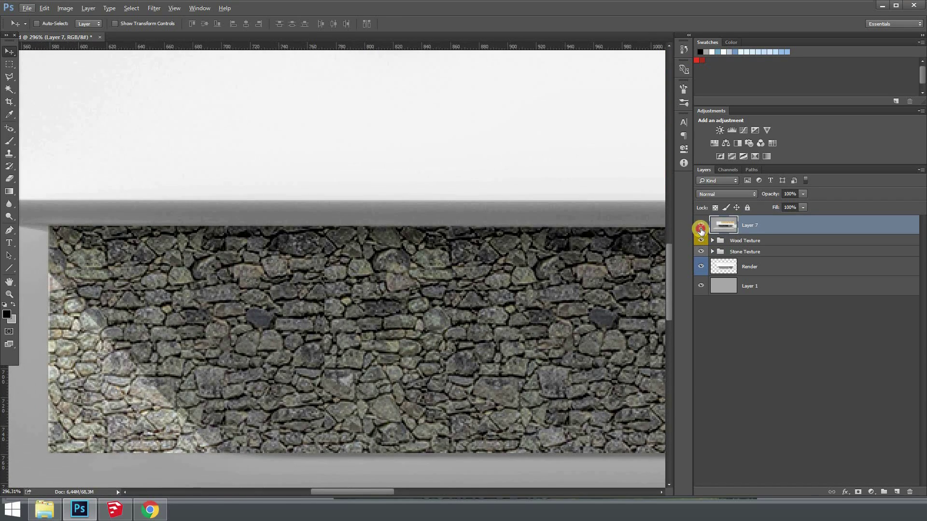
click(701, 228)
click(701, 227)
scroll(494, 313, down, 2)
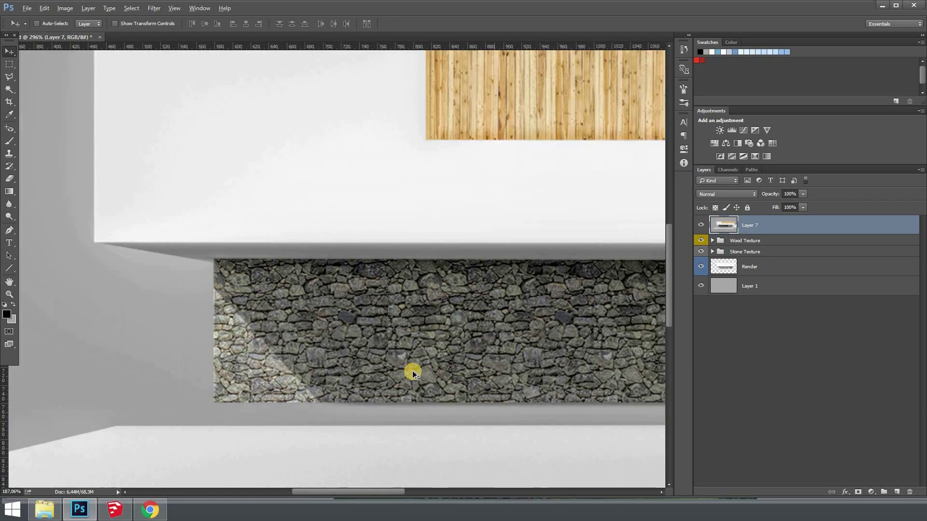
scroll(412, 370, down, 3)
scroll(464, 337, down, 3)
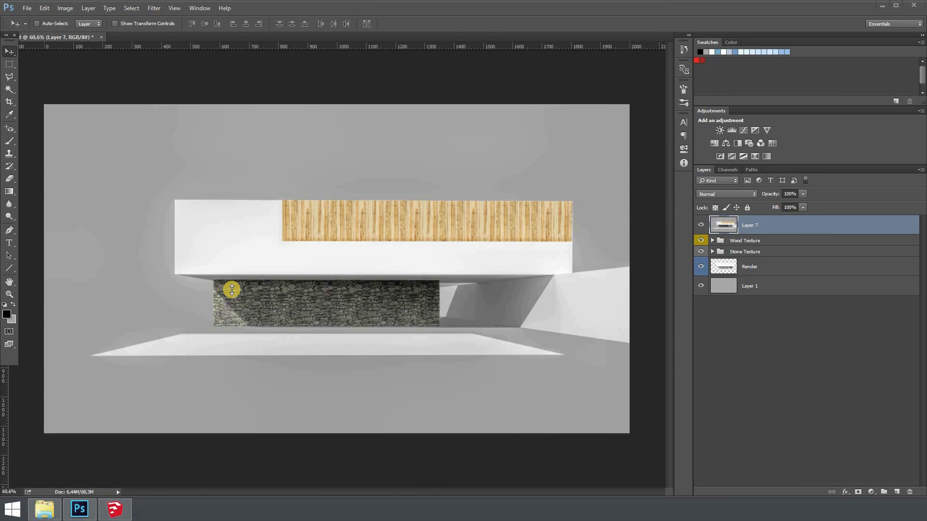
click(722, 226)
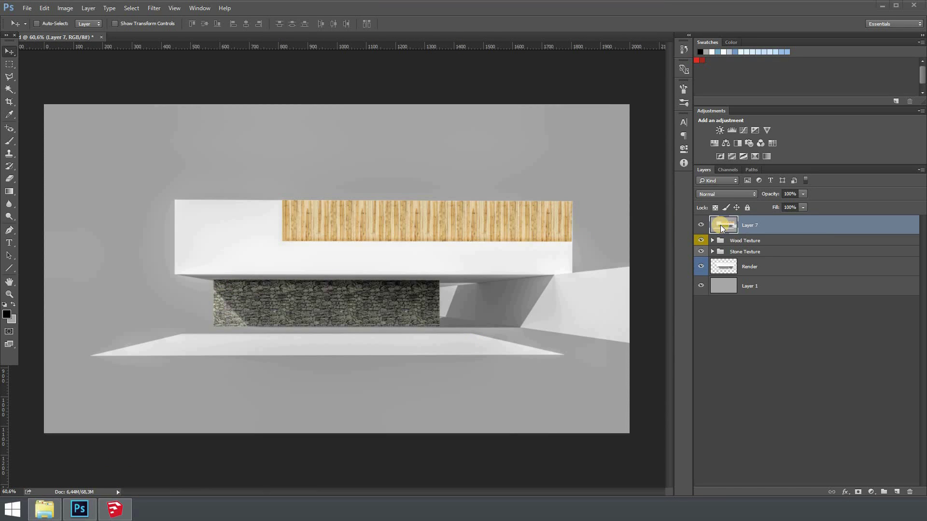